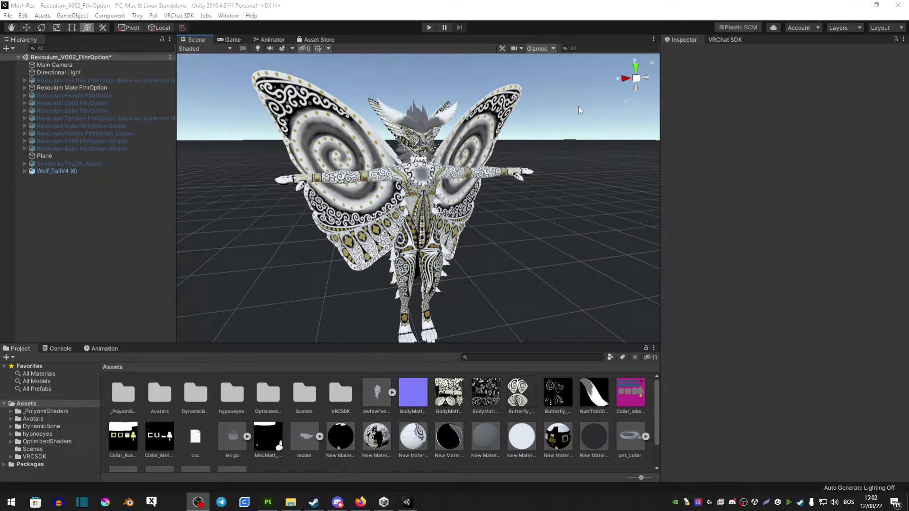
Step: Select the Rexouium Female FthrOption's Body and ping its mesh to find the rig FBX in the Project window
click(25, 95)
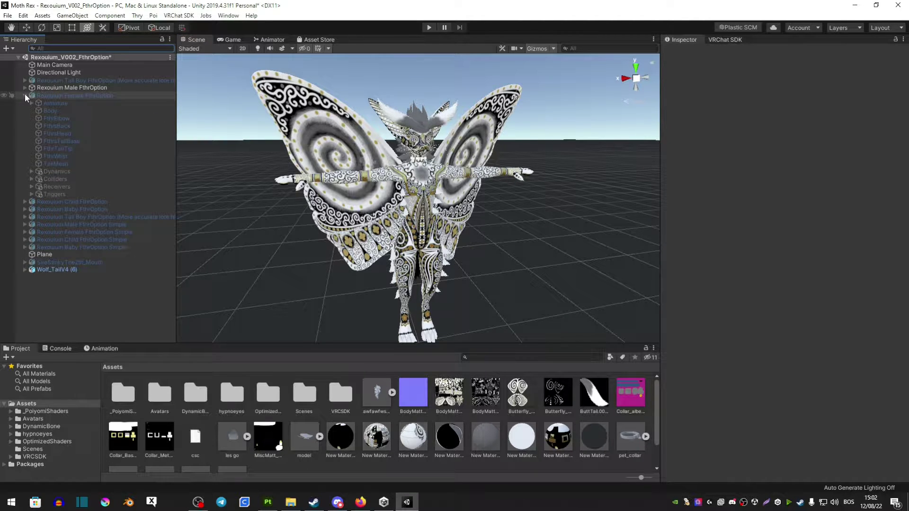
click(47, 110)
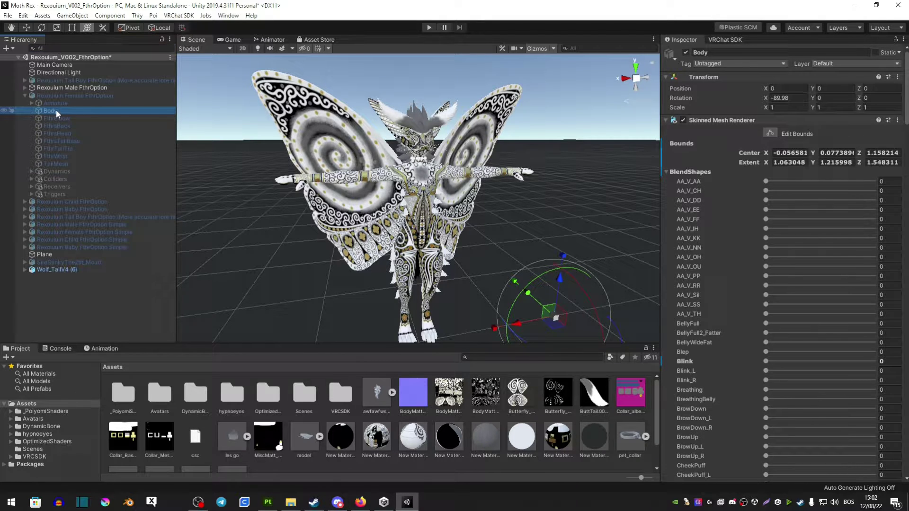
click(25, 95)
click(25, 95)
click(667, 171)
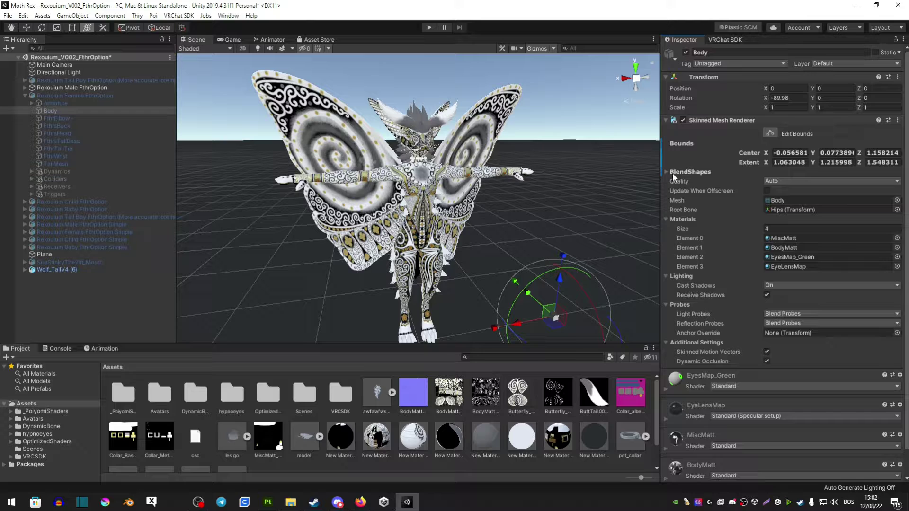
click(779, 200)
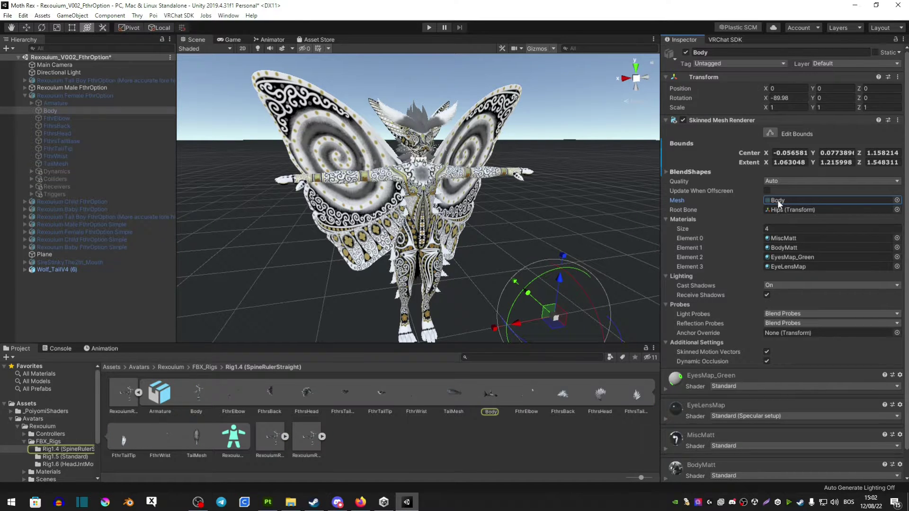
right_click(125, 391)
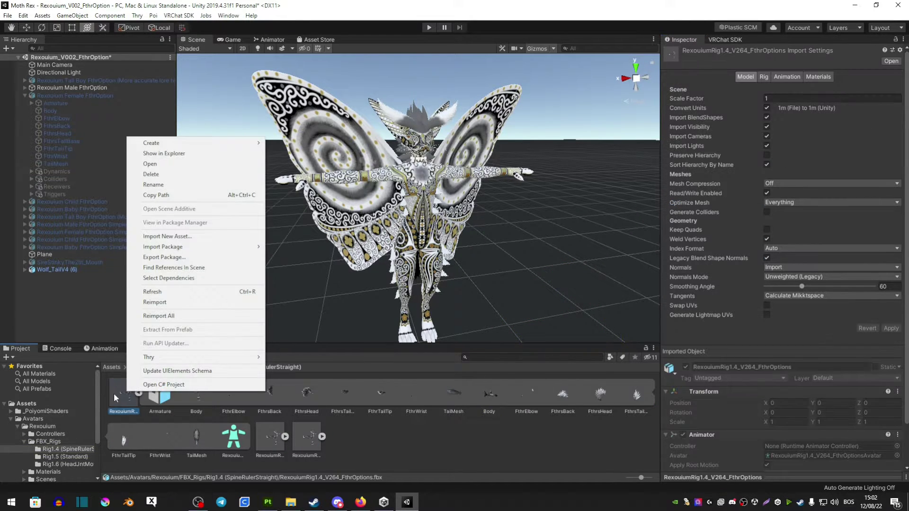
Step: Show the avatar's FBX file in File Explorer, then close Explorer
click(174, 159)
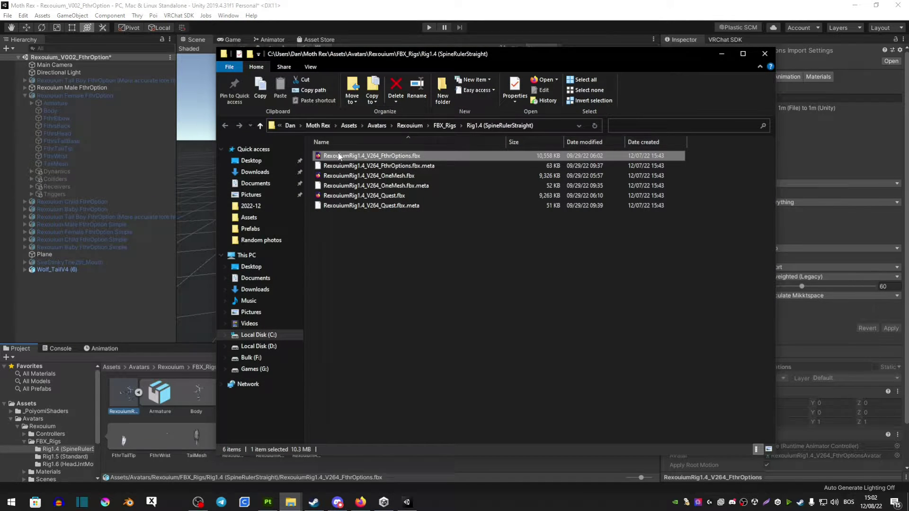
right_click(348, 157)
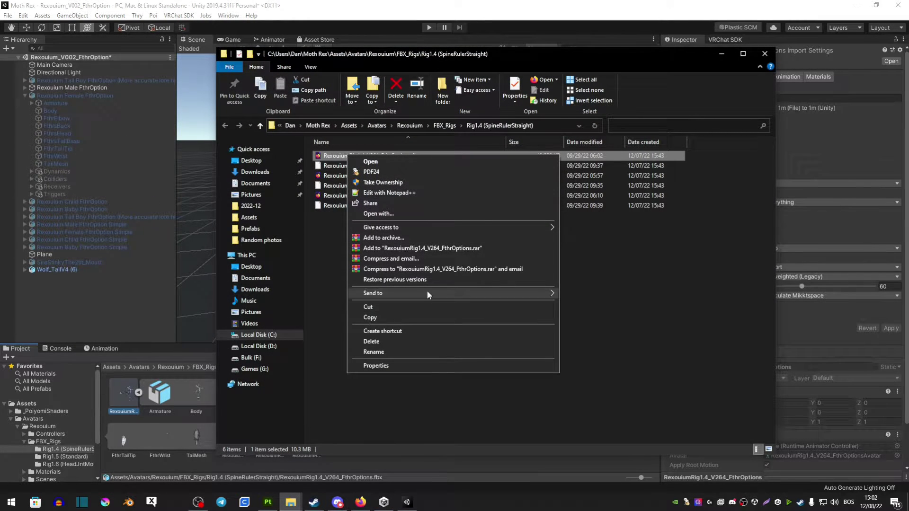
click(764, 54)
click(763, 54)
Step: Minimize Unity and Unity Hub and drag the desktop RexouiumRig1.6 FBX toward Substance Painter
click(855, 5)
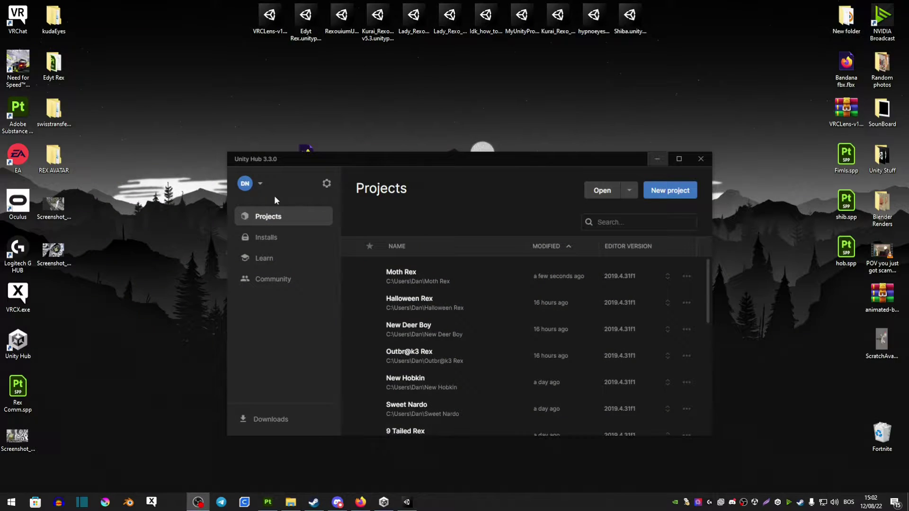
click(655, 159)
right_click(144, 194)
drag(244, 113, 363, 170)
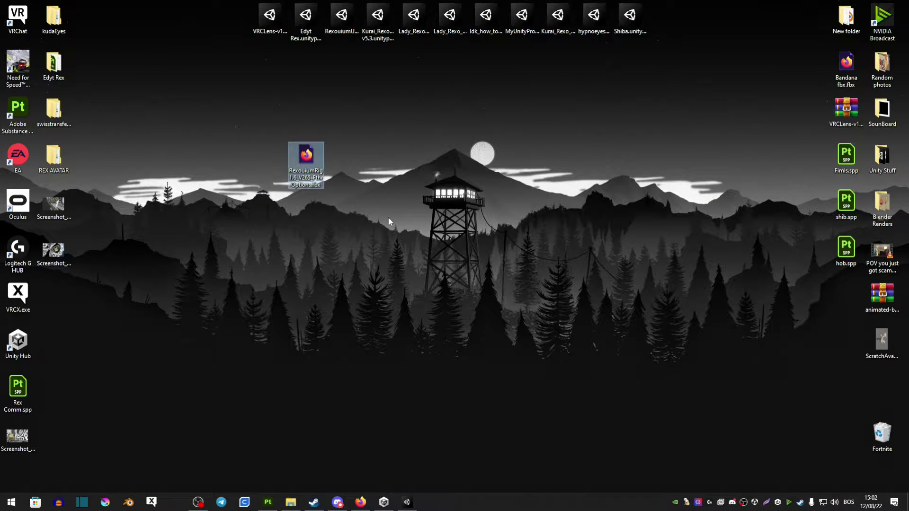
drag(388, 218, 264, 128)
Step: Create a new project from RexouiumRig1.6_V265_FthrOptions.fbx at 4096 document resolution
mouse_move(305, 161)
mouse_down()
mouse_move(267, 502)
mouse_move(290, 308)
mouse_up()
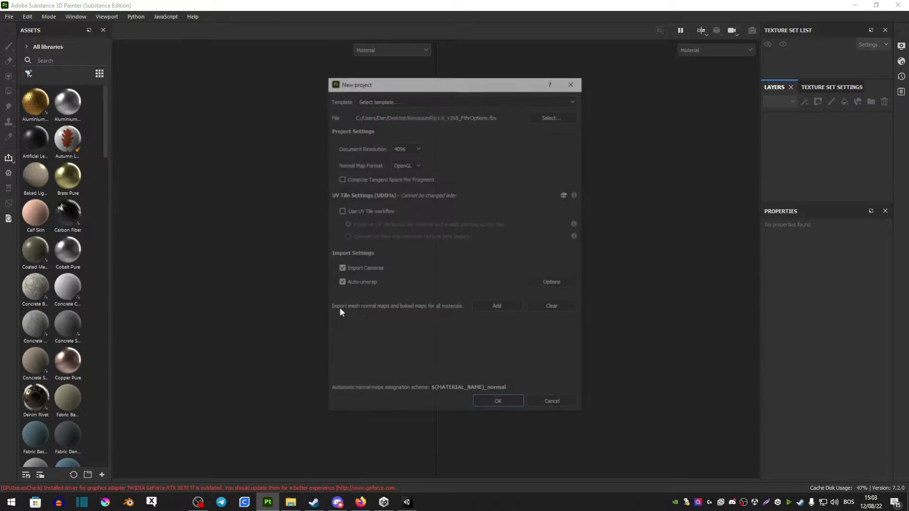
click(405, 146)
click(405, 146)
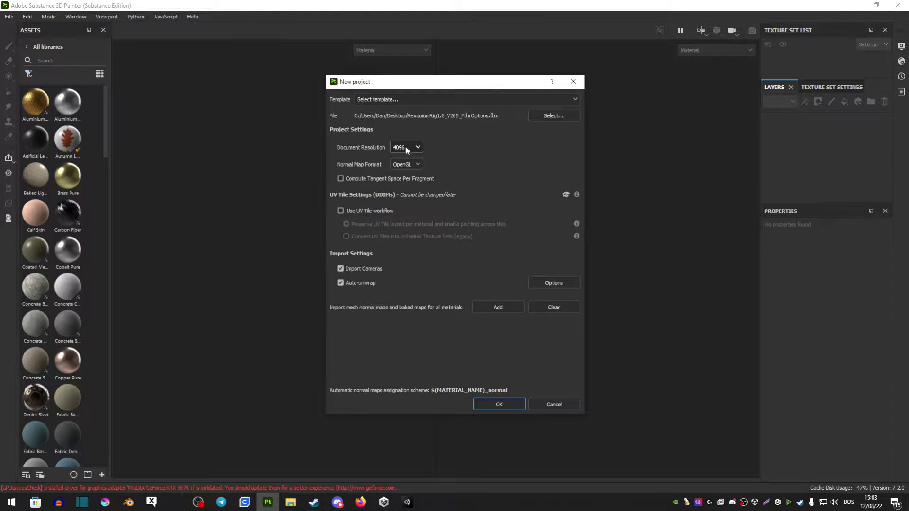
click(491, 403)
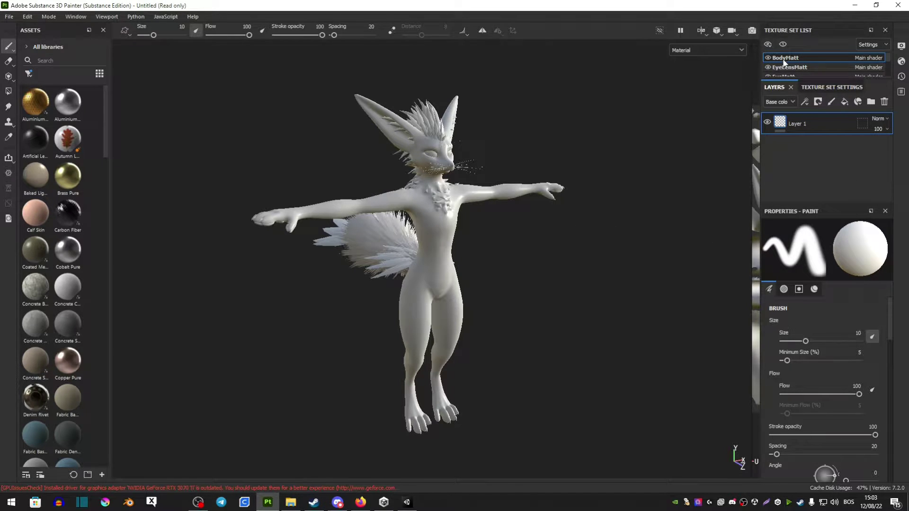
Step: Add a fill layer above Layer 1 with a paint effect on it
click(844, 103)
right_click(811, 124)
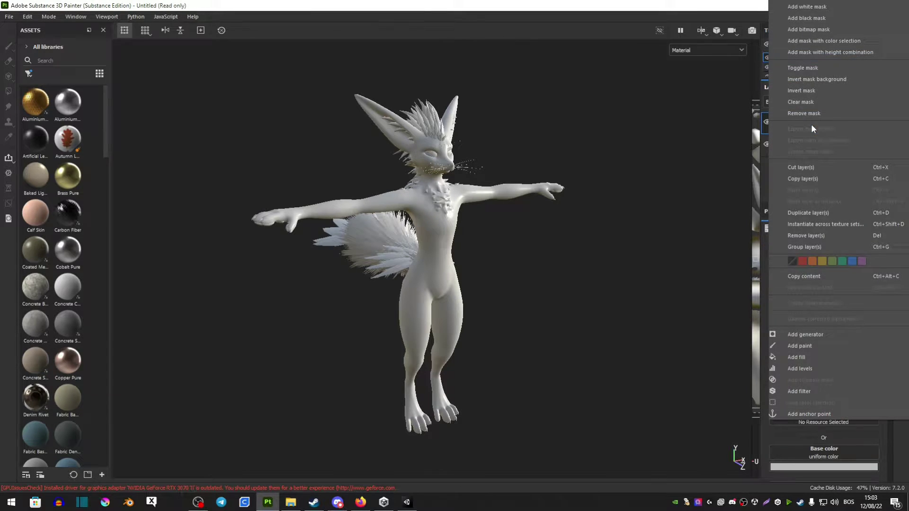
click(802, 346)
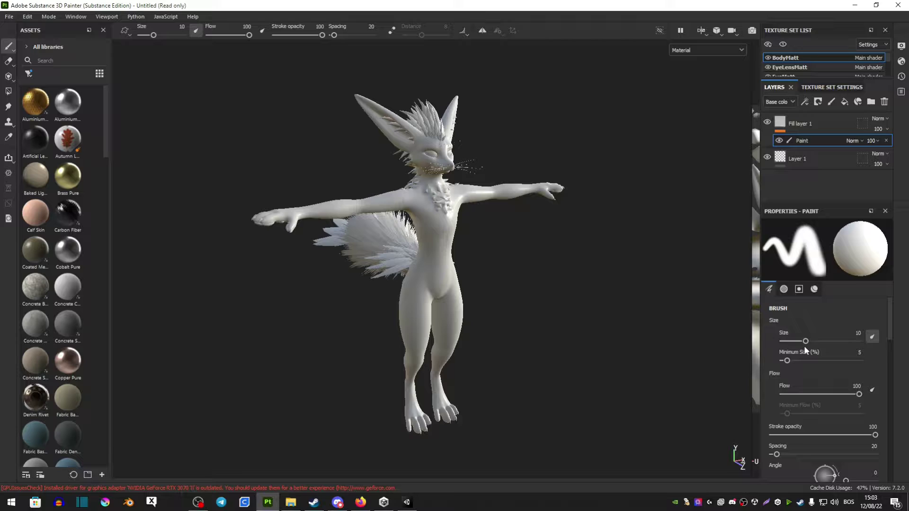
Step: Turn on symmetry painting, view the model from front and three-quarter angles, and return to Unity
click(483, 31)
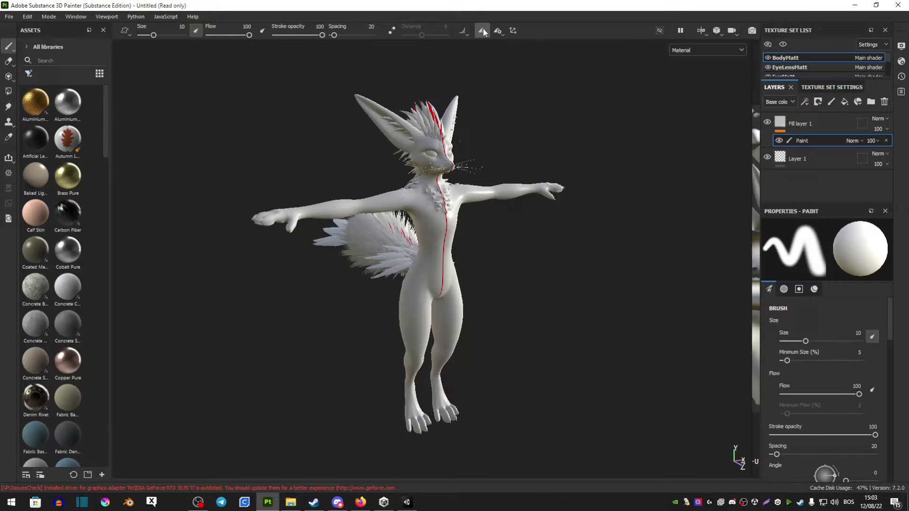
alt+drag(483, 247, 443, 243)
alt+drag(499, 319, 564, 282)
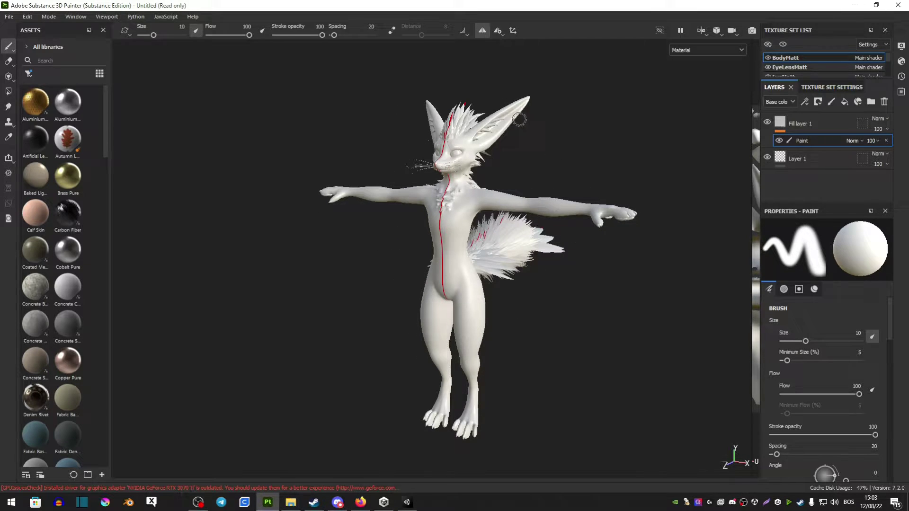
click(407, 503)
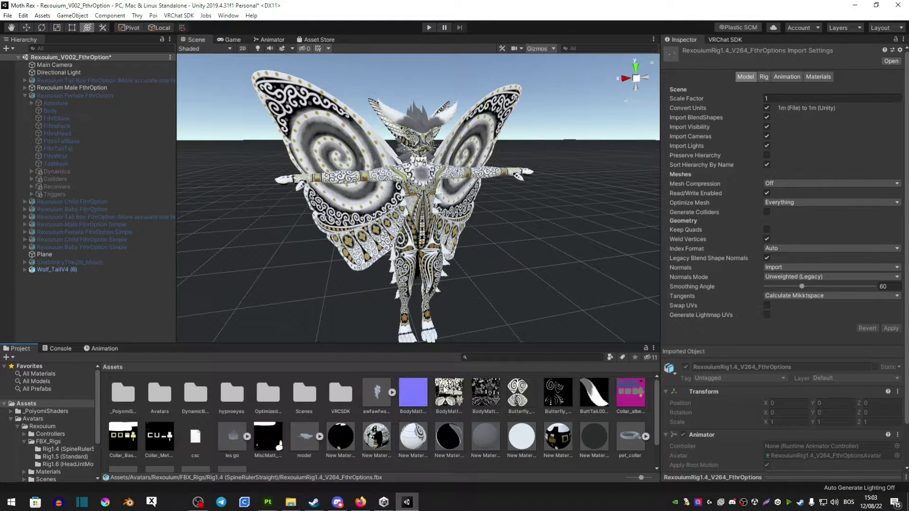
Step: Import the BodyMatt base colour image as a texture into the your_assets library
drag(445, 390, 276, 488)
click(268, 502)
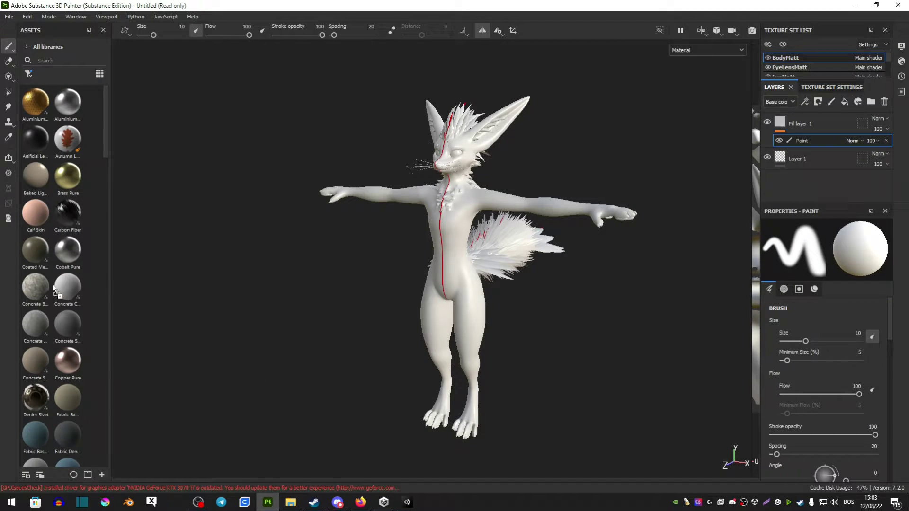
click(571, 156)
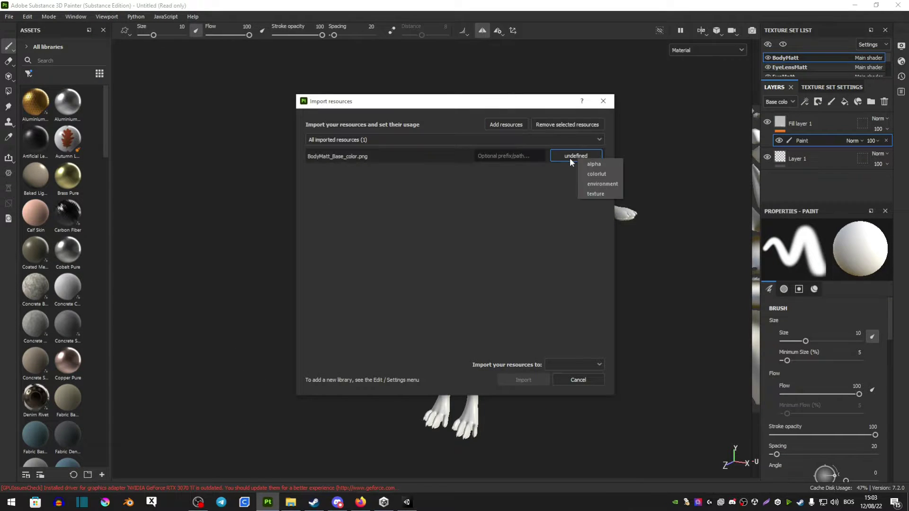
click(592, 191)
click(559, 364)
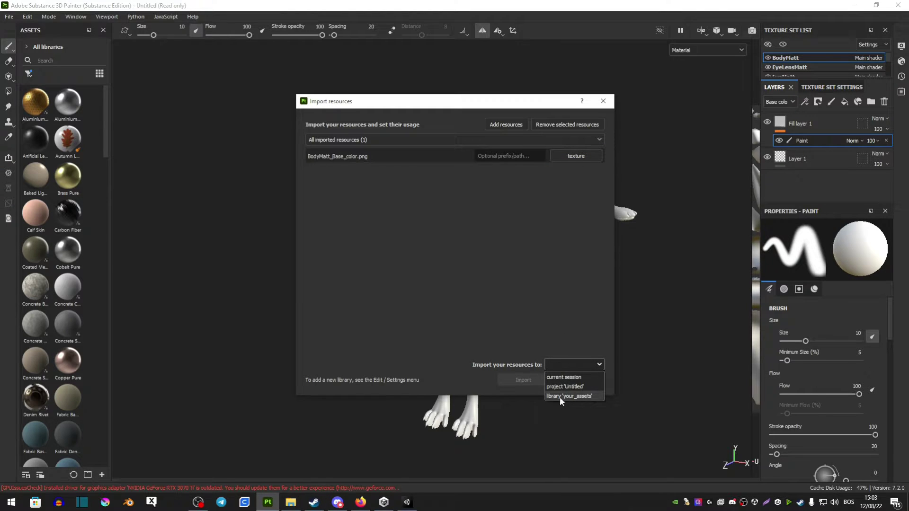
click(571, 377)
click(564, 364)
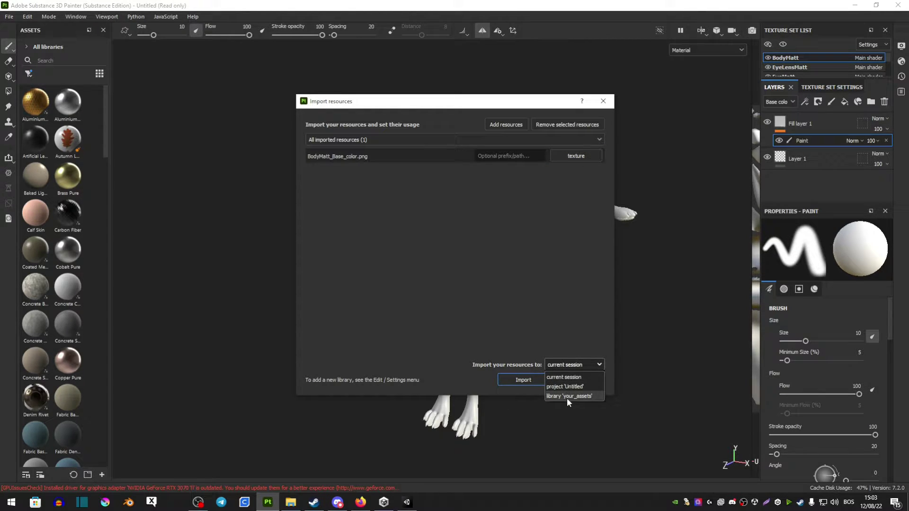
click(568, 397)
click(526, 380)
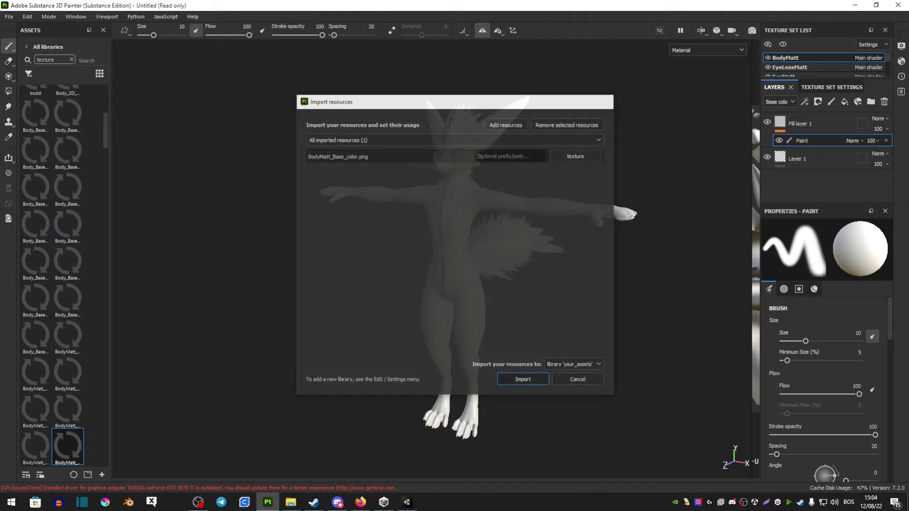
Step: Set the BodyMatt texture as Fill layer 1's base colour
click(807, 124)
drag(788, 211, 622, 113)
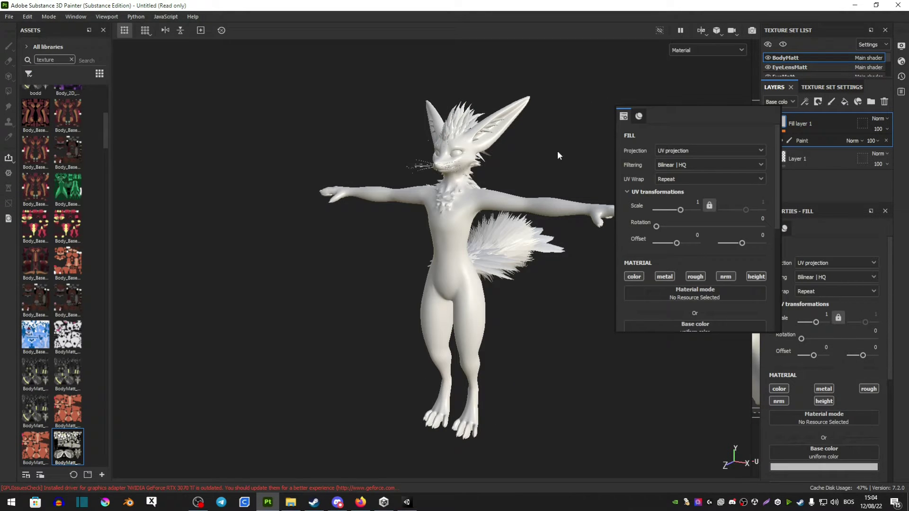
drag(69, 444, 686, 327)
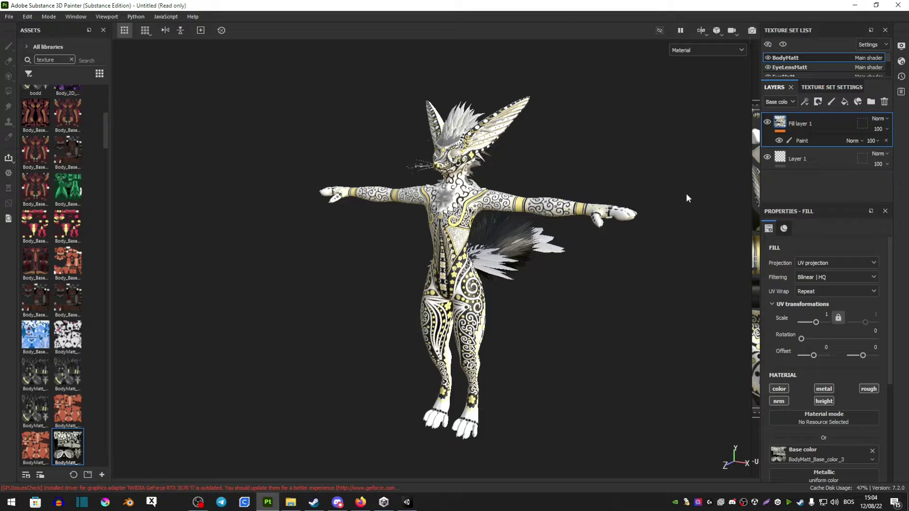
Step: Select the paint effect and try trial strokes on the torso and arms, undoing them
click(804, 142)
alt+drag(452, 190, 510, 204)
scroll(475, 197, up, 4)
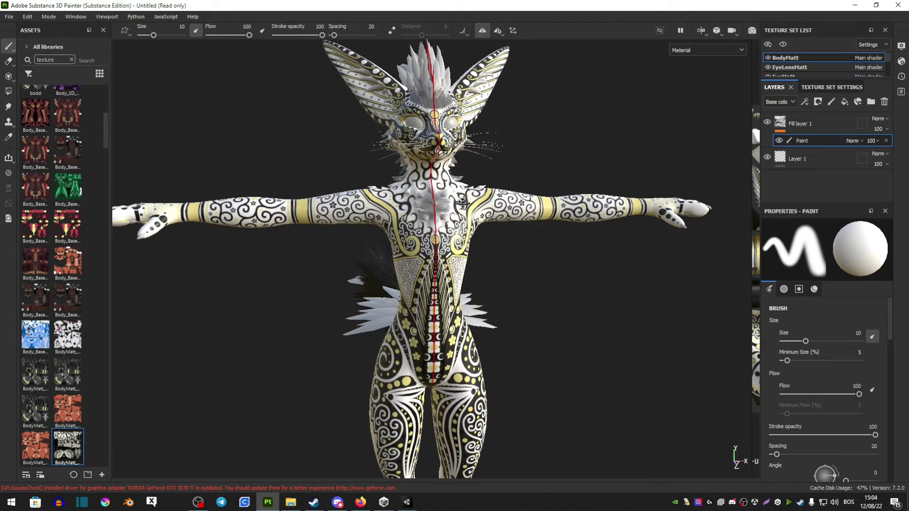
mouse_move(452, 228)
mouse_down()
mouse_move(427, 315)
mouse_move(416, 265)
mouse_up()
key(ctrl+z)
mouse_move(498, 206)
mouse_down()
mouse_move(583, 208)
mouse_move(428, 296)
mouse_move(421, 332)
mouse_up()
key(ctrl+z)
alt+drag(426, 325, 367, 296)
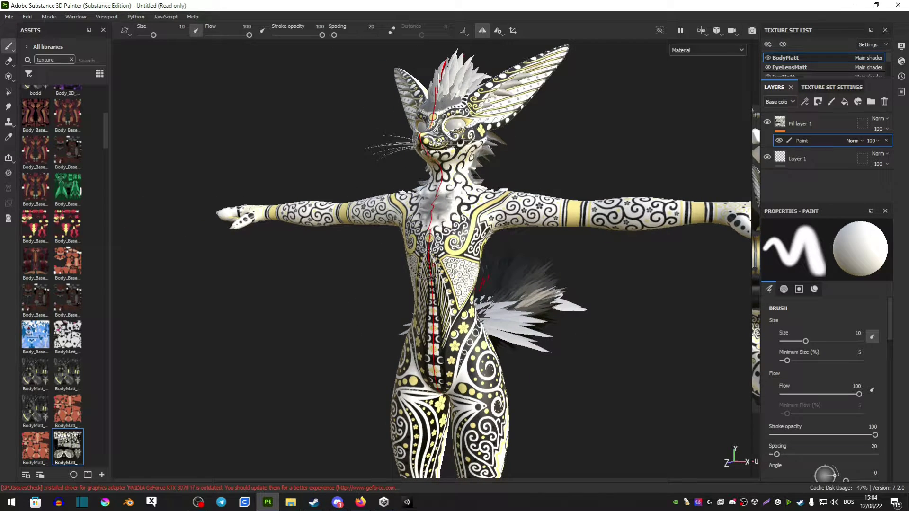
Step: Search assets for 'material' and choose the second polished aluminium material over Brass Pure
click(72, 59)
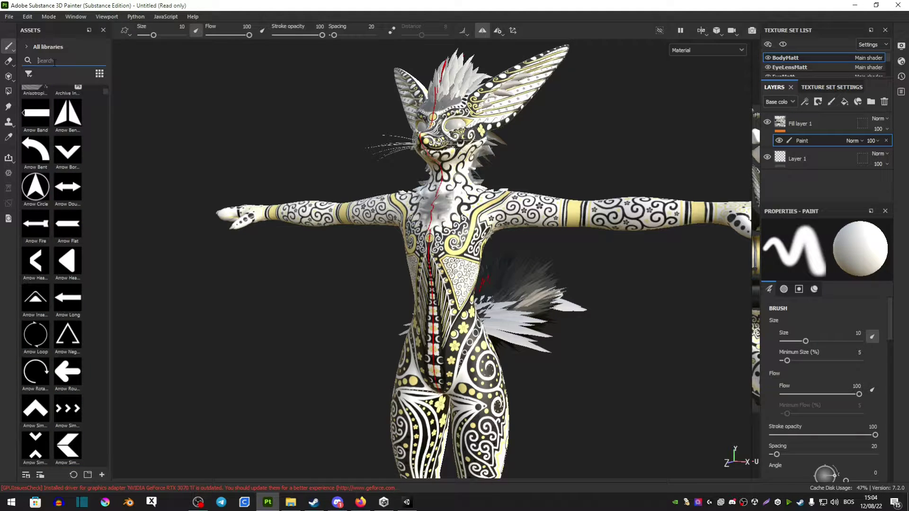
text(ma)
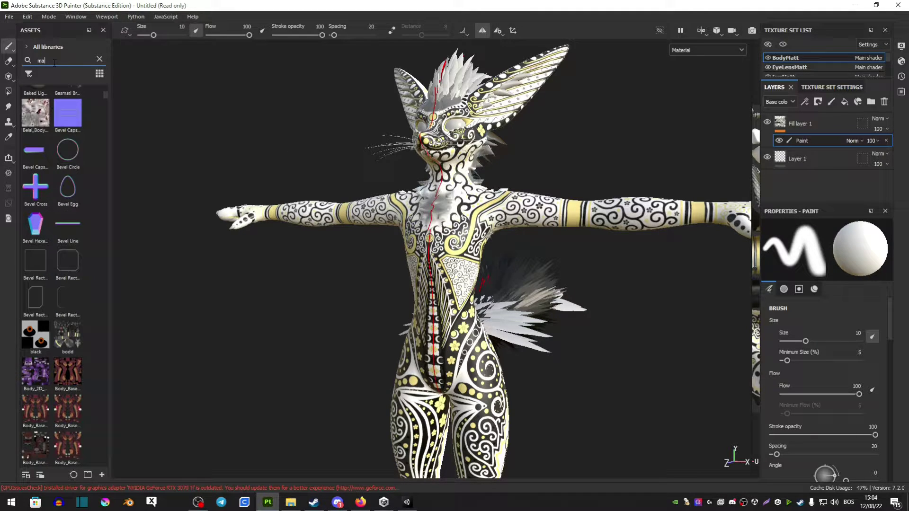
text(terial)
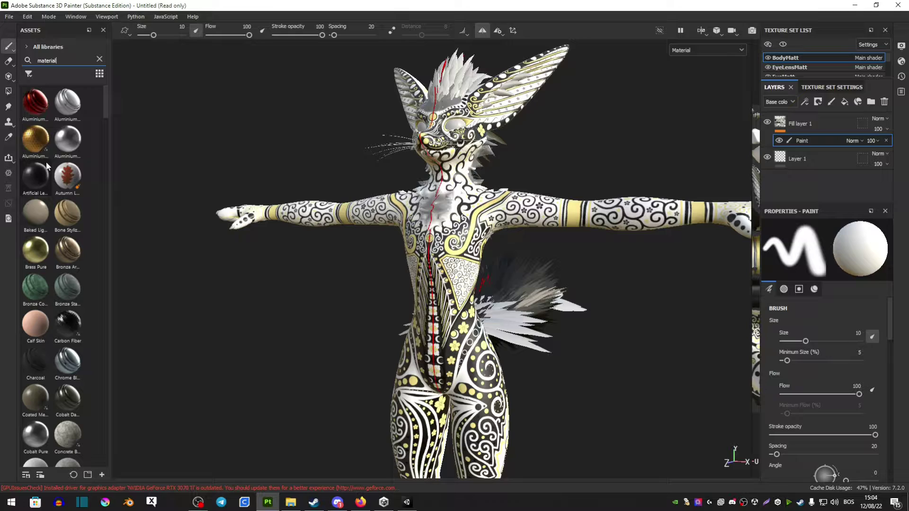
click(64, 144)
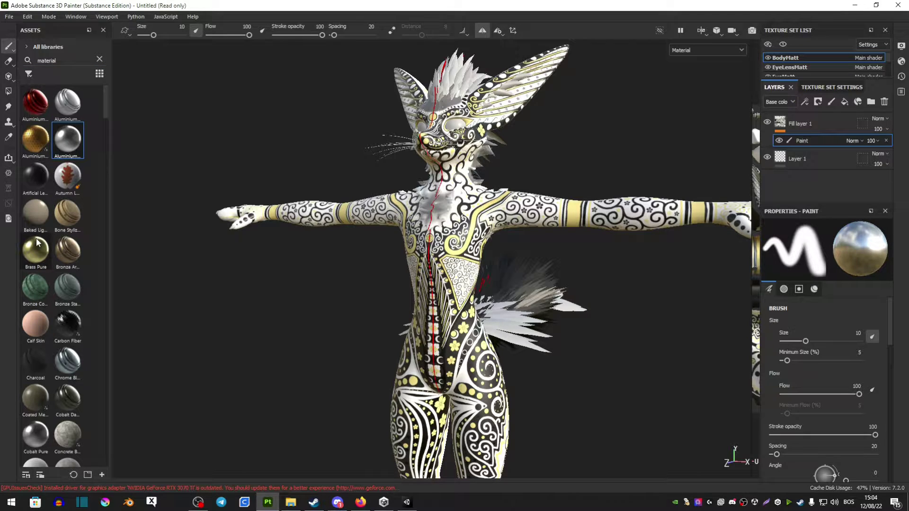
click(39, 256)
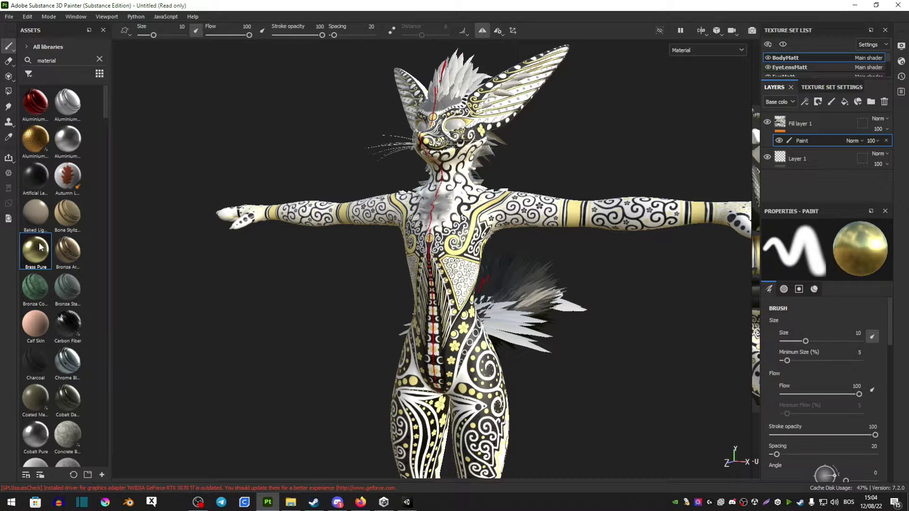
click(67, 154)
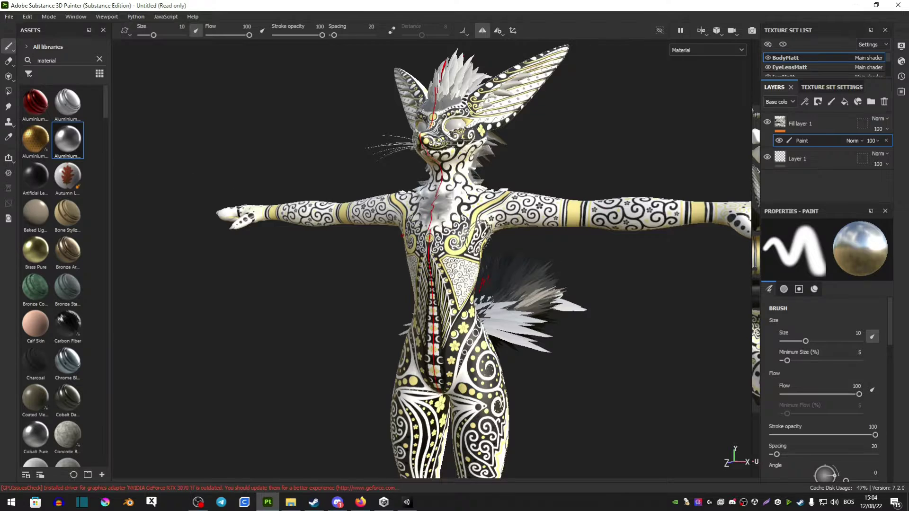
scroll(469, 227, up, 3)
mouse_move(463, 216)
mouse_down()
mouse_move(425, 267)
mouse_move(437, 362)
mouse_move(437, 293)
mouse_move(464, 210)
mouse_move(433, 342)
mouse_move(436, 386)
mouse_up()
key(ctrl+z)
key(ctrl+z)
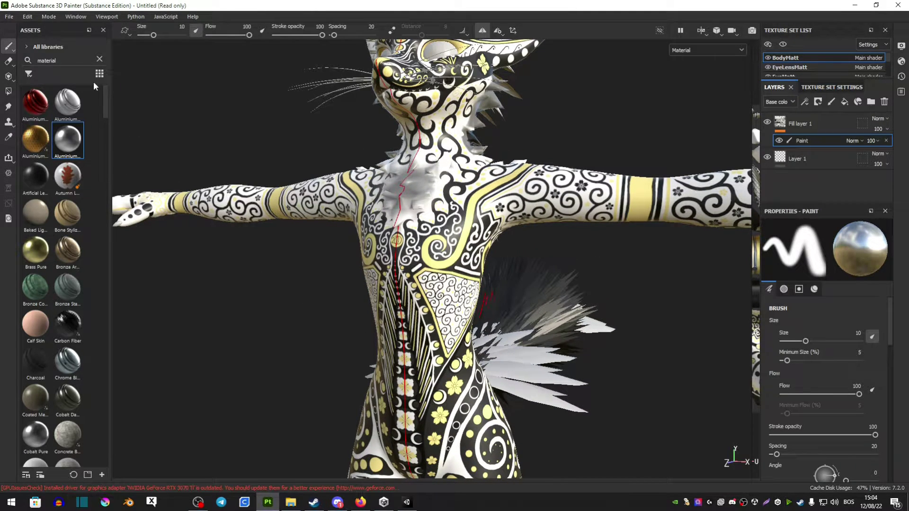
Step: Search for 'basic' and switch to the Basic Hard brush, undoing a test chest stroke
click(58, 62)
double_click(56, 61)
text(basic)
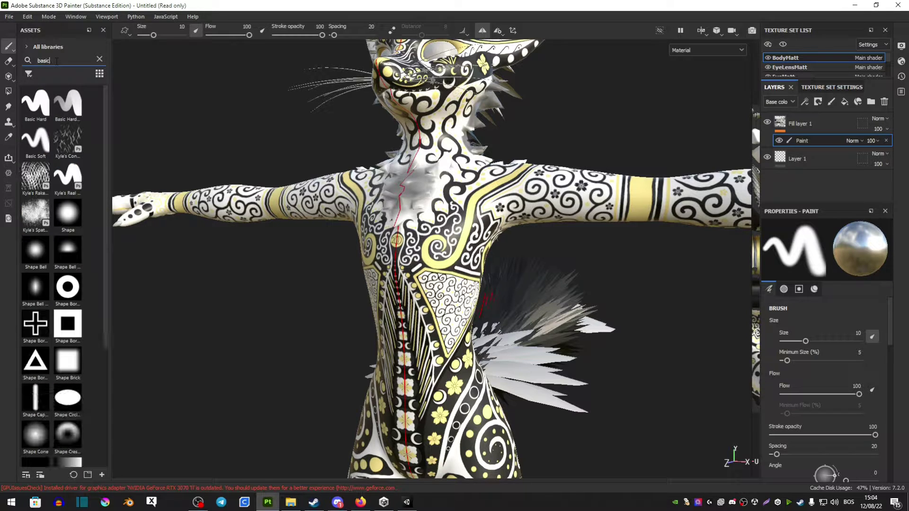
click(35, 102)
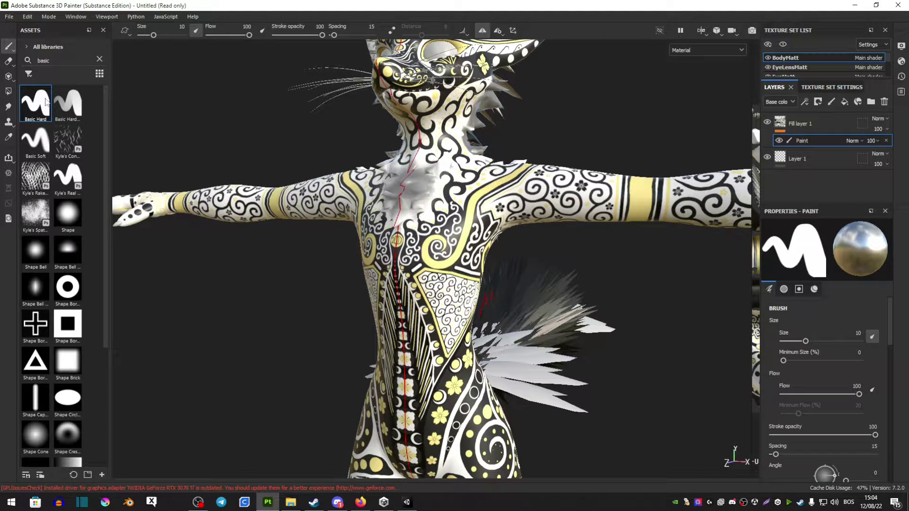
drag(454, 208, 442, 369)
key(ctrl+z)
Step: Reselect the aluminium material and reduce the brush to about 2 after undoing chest strokes
double_click(56, 60)
text(material)
click(67, 140)
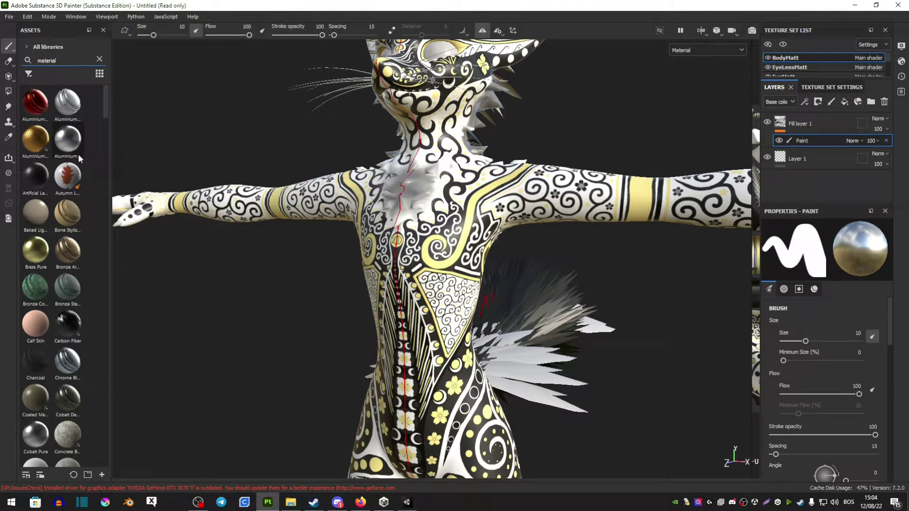
mouse_move(426, 213)
mouse_down()
mouse_move(415, 293)
mouse_move(454, 210)
mouse_up()
key(ctrl+z)
ctrl+right_drag(444, 229, 416, 232)
key(ctrl+z)
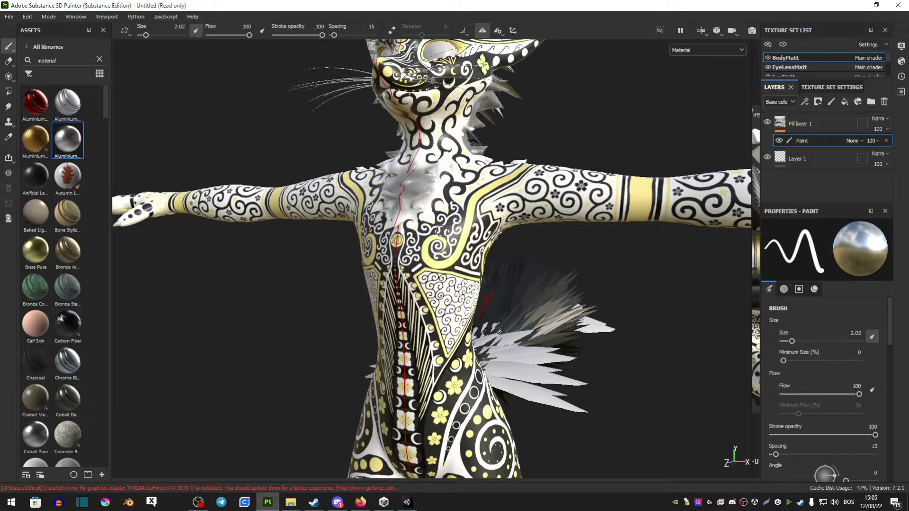
Step: Shrink the brush further for fine detail and reframe the view on the whole character
scroll(416, 279, down, 5)
mouse_move(422, 279)
alt+mouse_down()
mouse_move(408, 289)
mouse_move(386, 284)
alt+mouse_up()
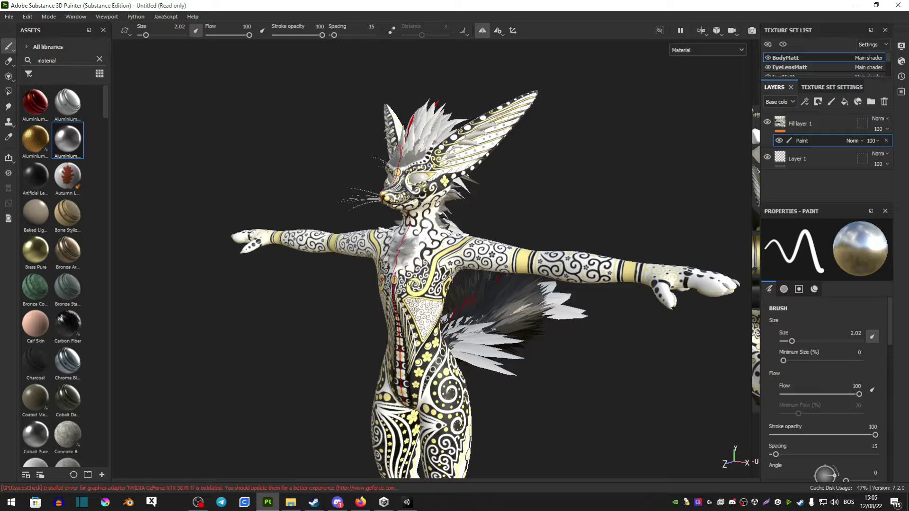
scroll(416, 282, up, 3)
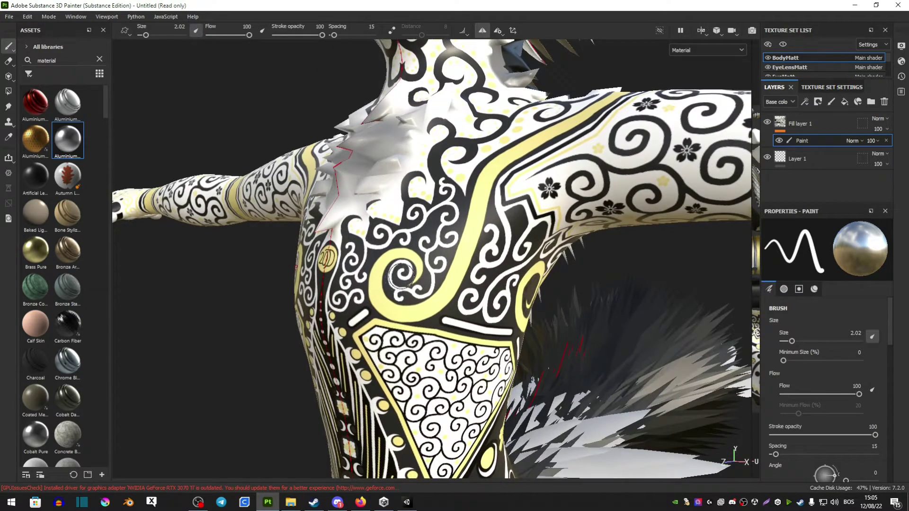
ctrl+right_drag(401, 276, 389, 276)
scroll(401, 276, up, 4)
alt+drag(429, 270, 453, 282)
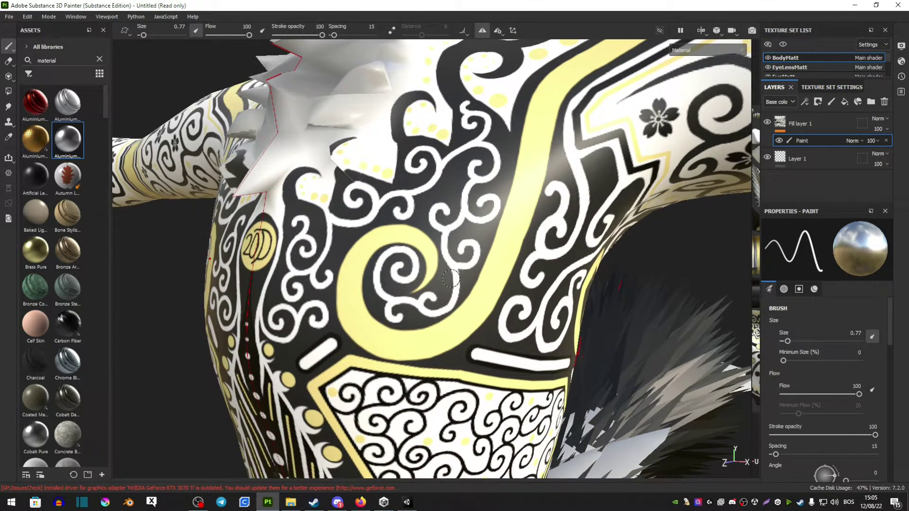
scroll(451, 280, up, 3)
key(bracketleft)
key(bracketleft)
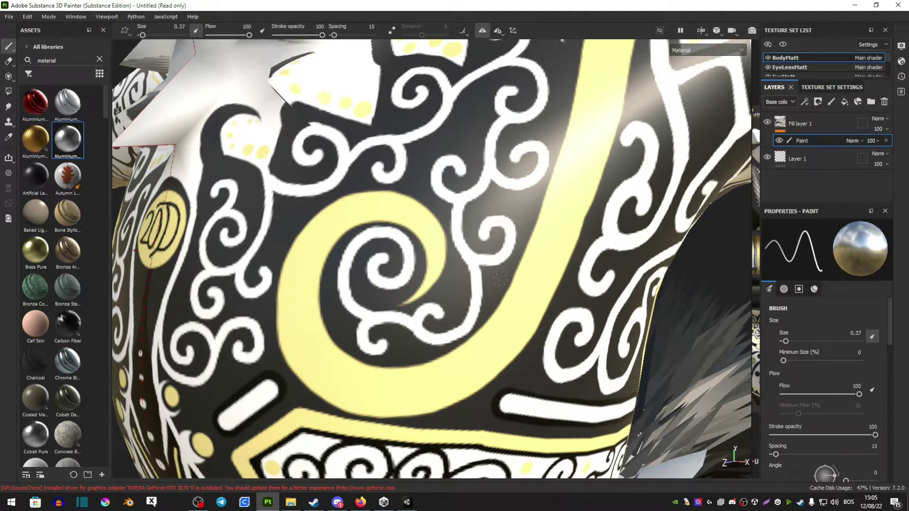
key(f)
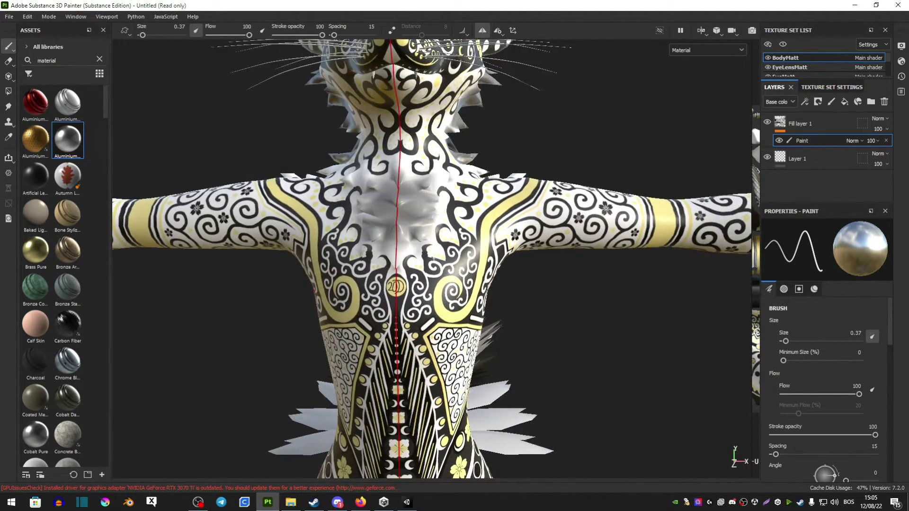
Step: Paint the yellow arm bands with aluminium, undoing a stroke that spilled along the arm
alt+middle_drag(446, 250, 409, 260)
ctrl+right_drag(525, 260, 551, 259)
drag(563, 256, 562, 270)
alt+middle_drag(561, 271, 477, 291)
scroll(476, 292, up, 5)
key(bracketleft)
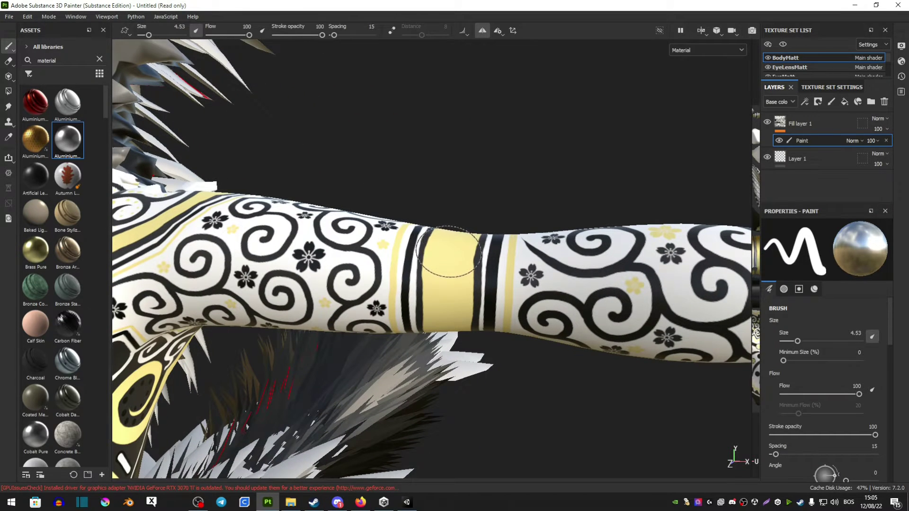
key(bracketleft)
mouse_move(447, 257)
mouse_down()
mouse_move(445, 312)
mouse_move(450, 249)
mouse_move(470, 263)
mouse_move(535, 265)
mouse_move(598, 289)
mouse_up()
key(ctrl+z)
Step: Zoom in on the eye area and try painting the face swirl metallic, then undo it
scroll(599, 289, down, 5)
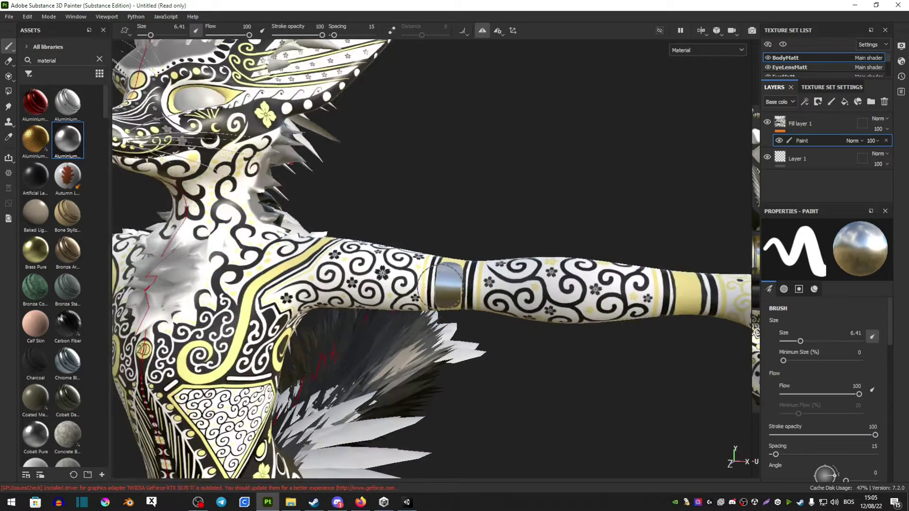
key(bracketright)
key(bracketright)
key(bracketright)
key(bracketleft)
alt+drag(325, 271, 265, 265)
alt+middle_drag(265, 265, 388, 332)
scroll(396, 305, up, 3)
key(bracketleft)
key(bracketleft)
key(bracketleft)
key(bracketleft)
key(bracketleft)
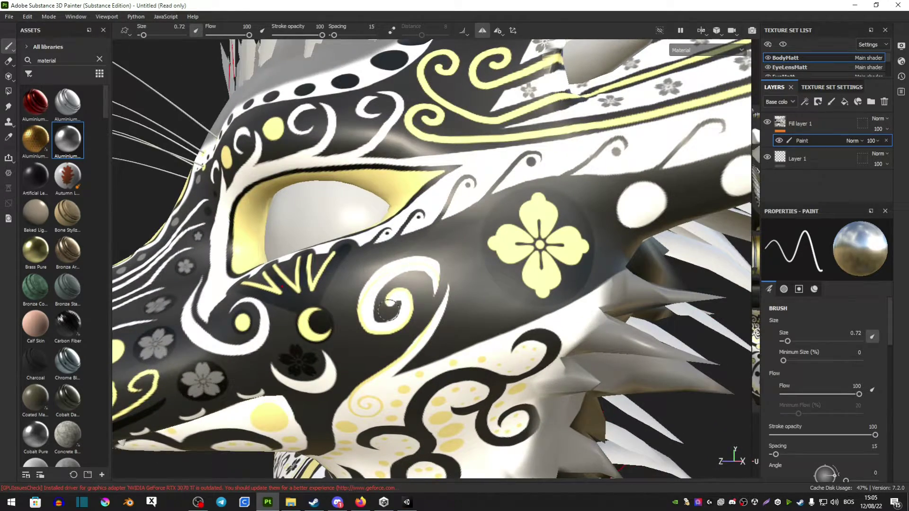
mouse_move(396, 299)
mouse_down()
mouse_move(414, 308)
mouse_move(371, 314)
mouse_move(430, 265)
mouse_move(391, 363)
mouse_up()
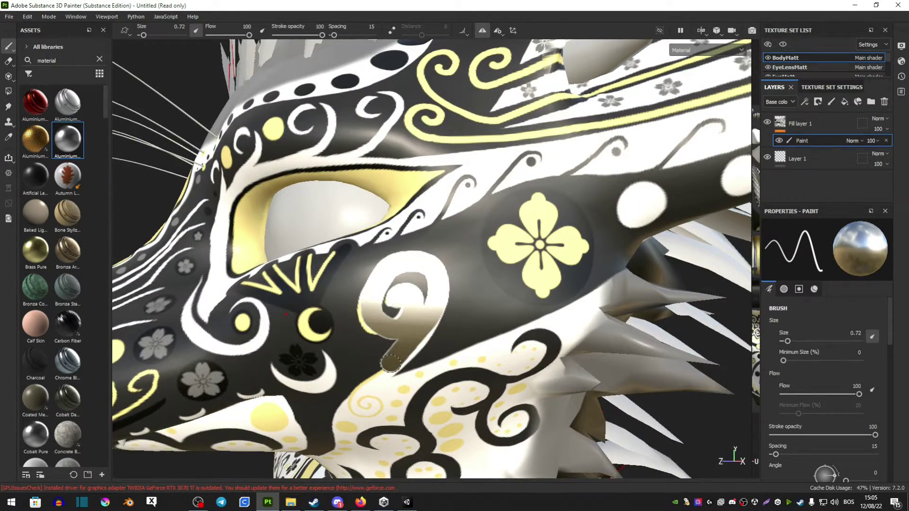
key(ctrl+z)
Step: Enlarge the brush to about 2 and paint a metallic heart shape on the torso
scroll(425, 278, down, 1)
scroll(425, 278, down, 8)
alt+middle_drag(351, 305, 369, 190)
scroll(415, 324, up, 4)
key(bracketright)
key(bracketright)
key(bracketright)
key(bracketright)
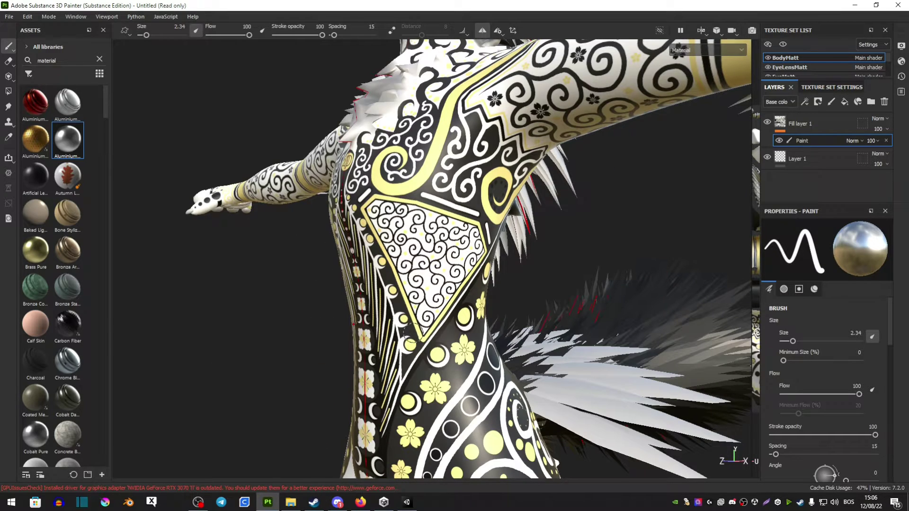
mouse_move(415, 339)
mouse_down()
mouse_move(399, 303)
mouse_move(429, 241)
mouse_move(462, 225)
mouse_move(473, 293)
mouse_move(416, 333)
mouse_move(469, 328)
mouse_up()
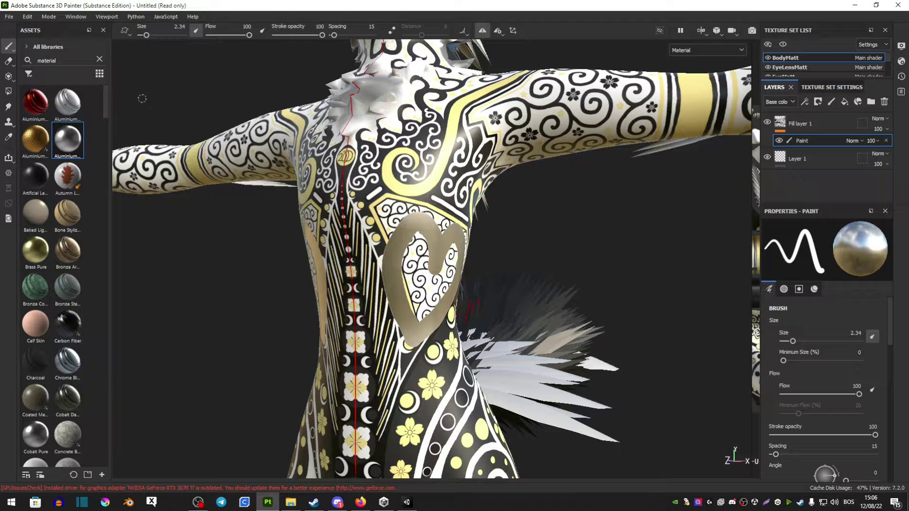
Step: Export only BodyMatt, excluding EyeMatt, FeathersMatt and MiscMatt, to the Desktop folder
click(10, 17)
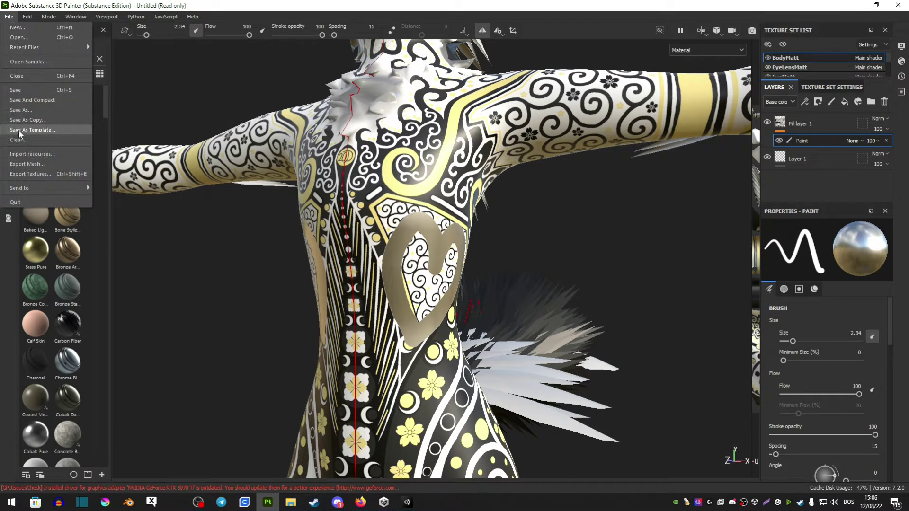
click(30, 174)
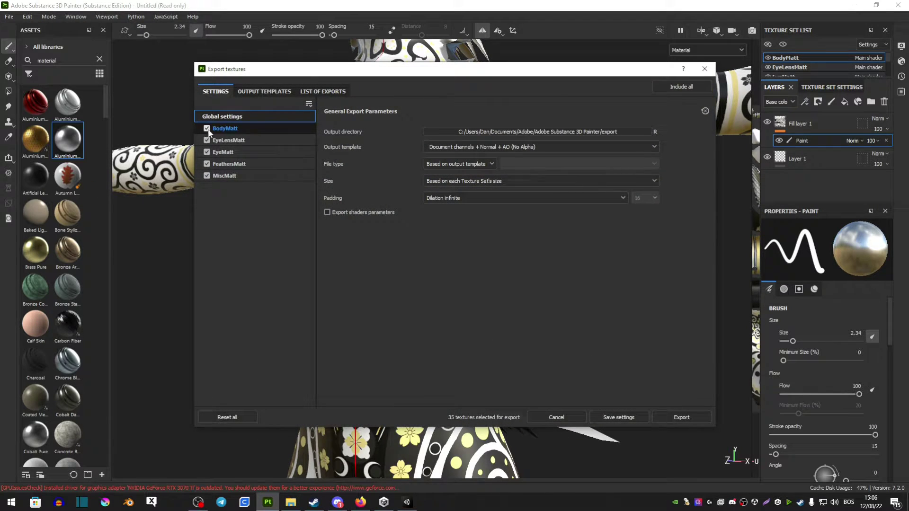
click(207, 152)
click(207, 164)
click(207, 176)
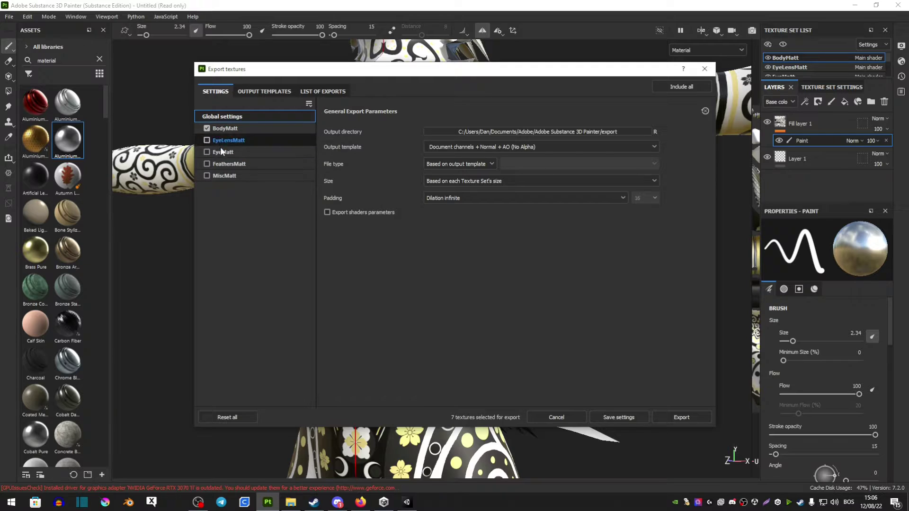
click(505, 132)
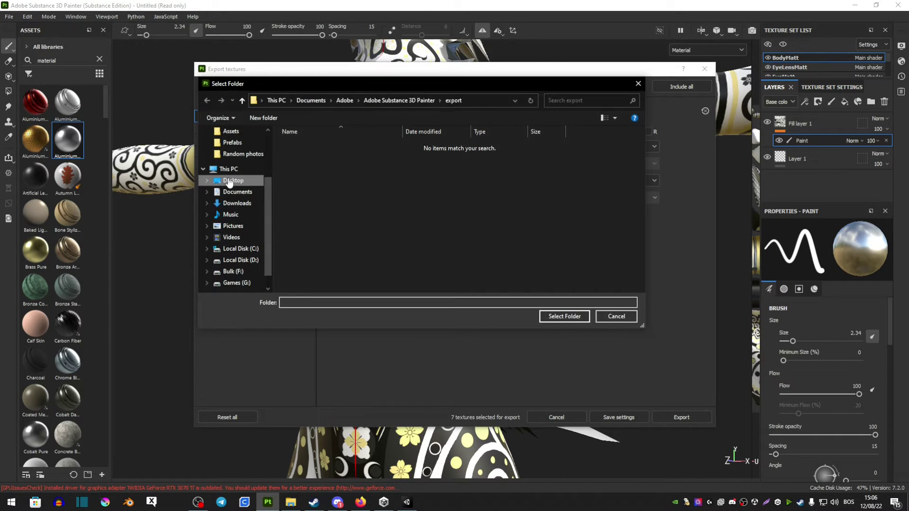
click(232, 181)
click(570, 318)
Step: Export with the alpha template as 4096 png files using Dilation + transparent padding
click(489, 148)
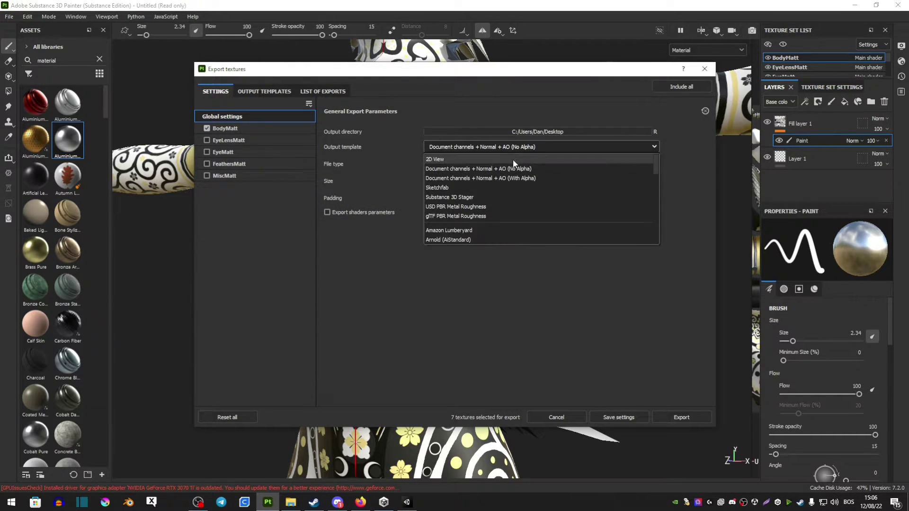
click(512, 178)
click(471, 164)
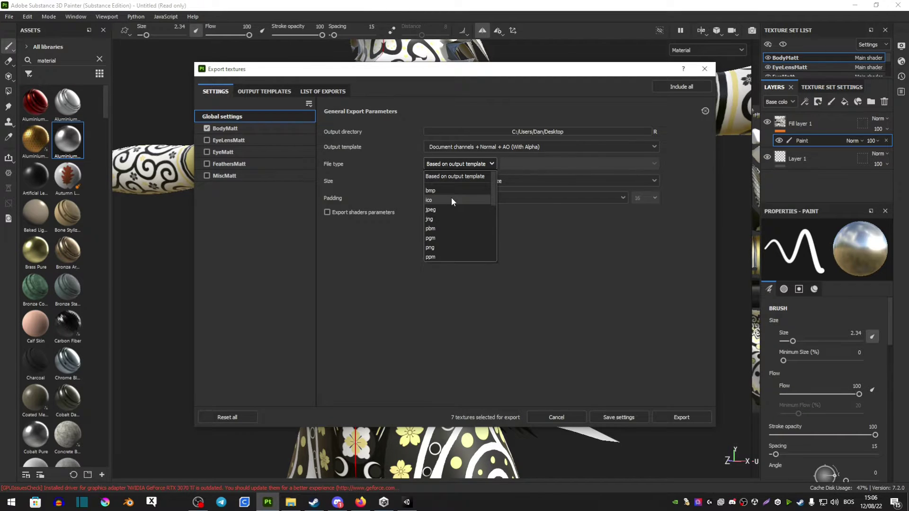
click(433, 249)
click(448, 180)
click(445, 260)
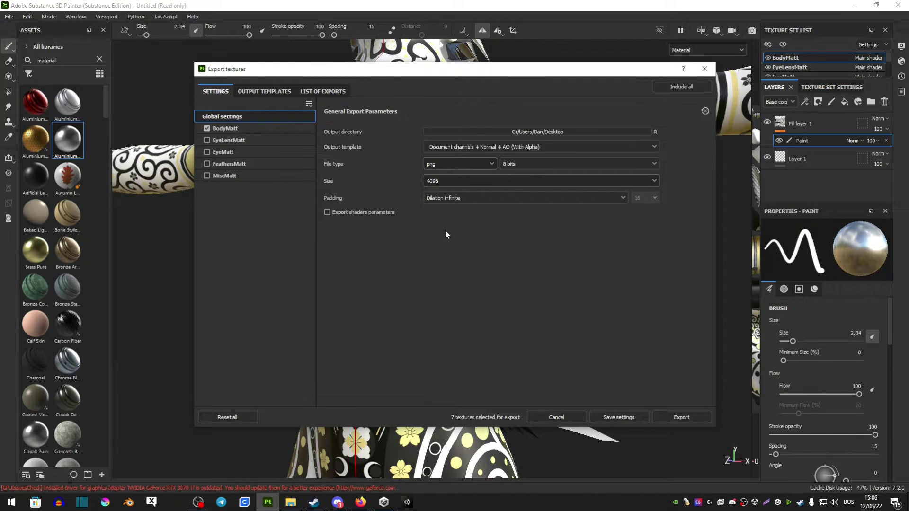
click(454, 199)
click(448, 215)
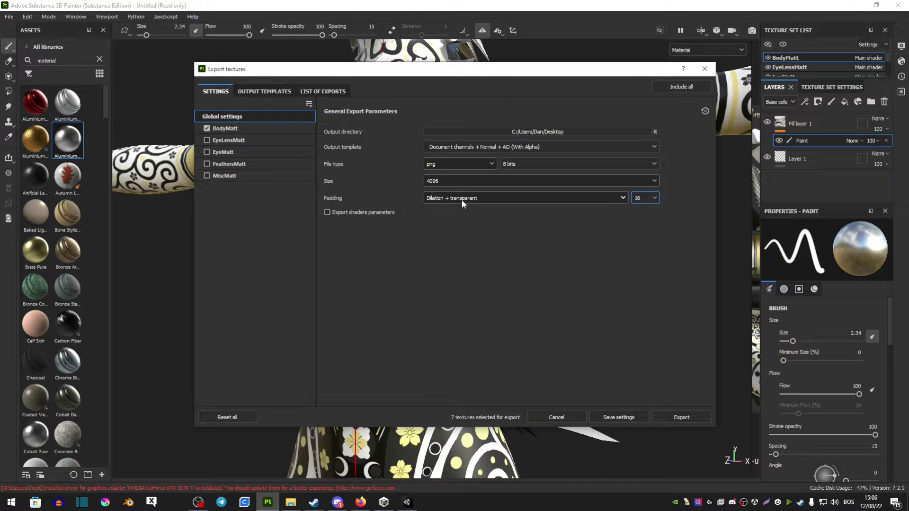
click(675, 414)
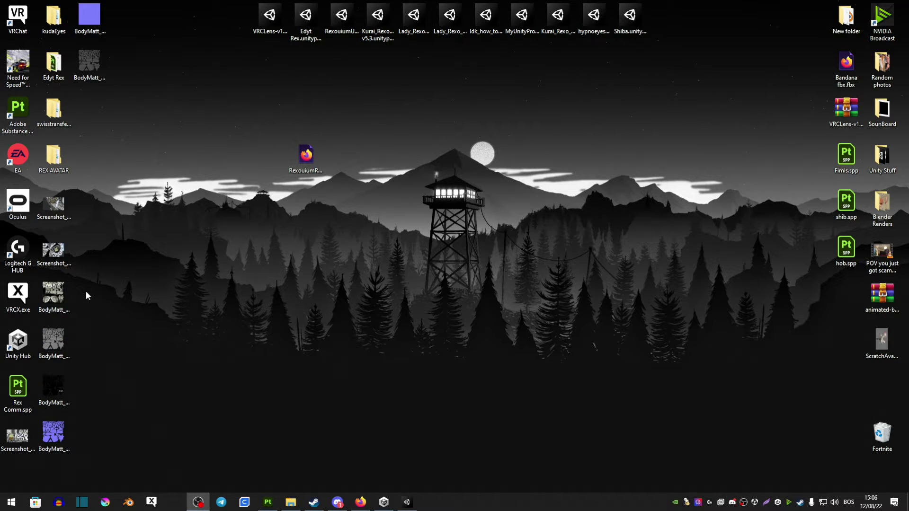
Step: Open BodyMatt_Metallic.png from the desktop in Windows Photo Viewer to check the hearts
drag(84, 291, 43, 440)
click(53, 388)
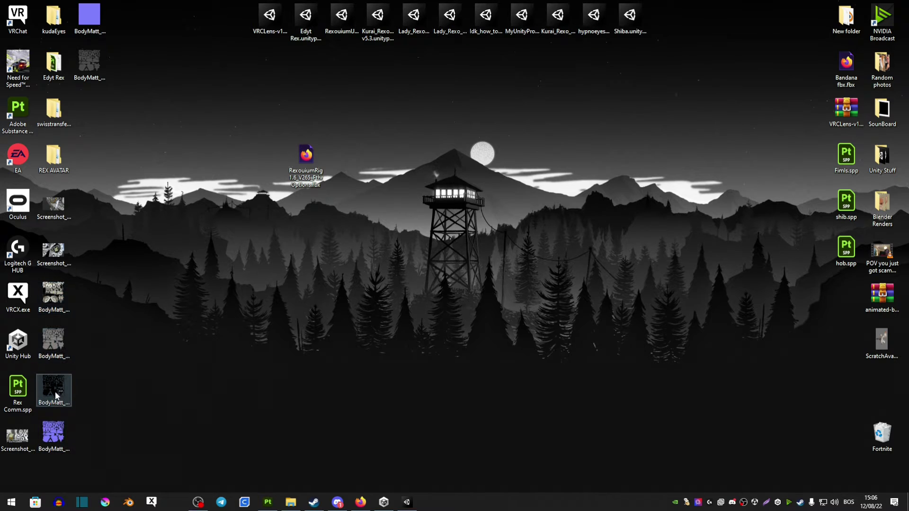
double_click(53, 390)
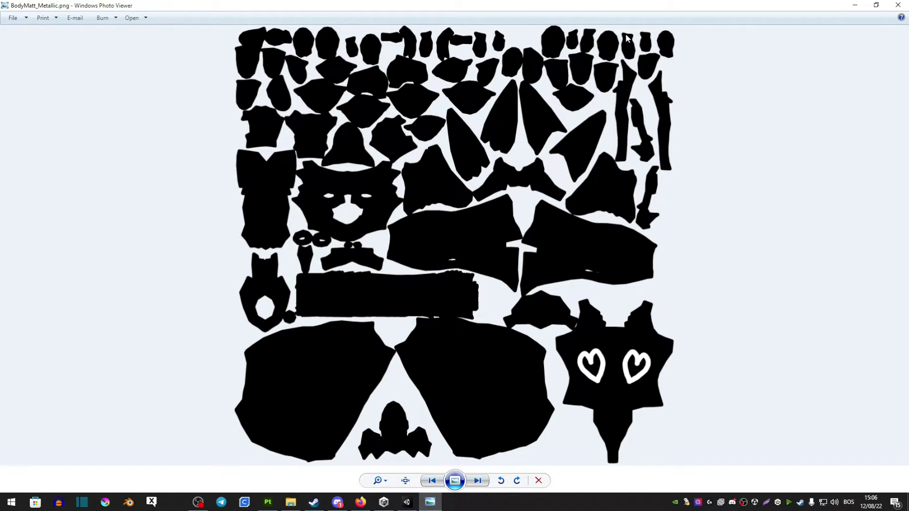
Step: Back in Painter, undo the heart and test strokes and paint a wide stroke from waist up the chest
click(268, 502)
alt+drag(425, 303, 410, 290)
key(ctrl+z)
ctrl+right_drag(407, 297, 395, 297)
mouse_move(410, 304)
mouse_down()
mouse_move(391, 275)
mouse_move(443, 192)
mouse_move(394, 208)
mouse_move(440, 277)
mouse_move(405, 374)
mouse_move(406, 409)
mouse_move(430, 315)
mouse_up()
key(ctrl+z)
key(bracketright)
key(bracketright)
key(bracketright)
key(bracketright)
key(ctrl+z)
key(bracketright)
key(bracketright)
key(bracketright)
key(bracketright)
key(bracketright)
key(bracketright)
key(bracketright)
mouse_move(400, 408)
mouse_down()
mouse_move(438, 341)
mouse_move(457, 277)
mouse_up()
Step: Undo the wide chest stroke, resize the brush from 1.06 to 2.8, frame the model, and Alt+Tab to Unity
key(ctrl+z)
key(bracketleft)
key(bracketleft)
key(bracketleft)
key(bracketleft)
key(bracketleft)
key(bracketleft)
key(bracketleft)
key(bracketleft)
key(bracketleft)
key(bracketleft)
key(bracketleft)
key(f)
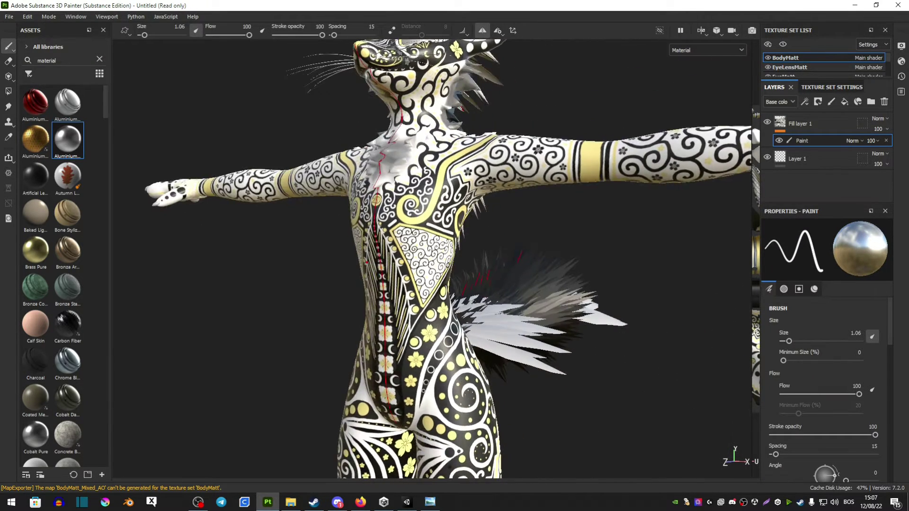
mouse_move(434, 243)
alt+mouse_down()
mouse_move(453, 245)
mouse_move(423, 242)
alt+mouse_up()
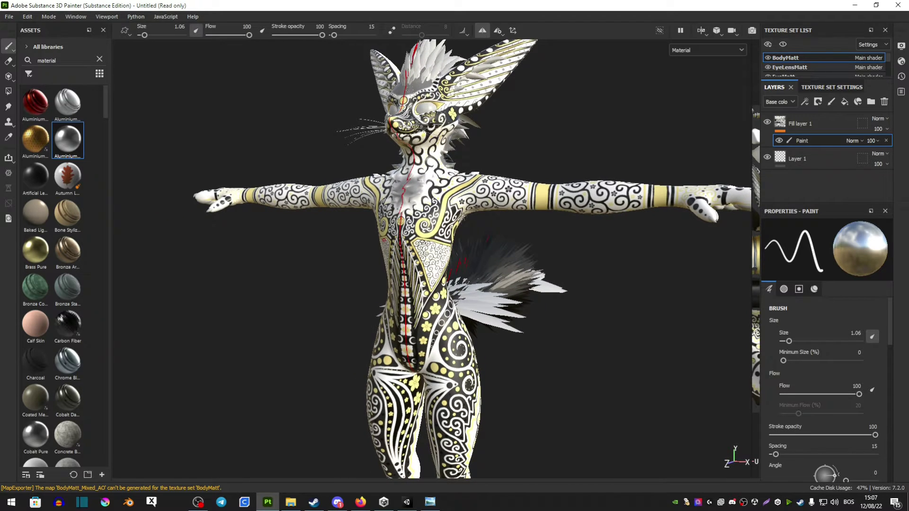
key(bracketright)
key(bracketright)
key(bracketright)
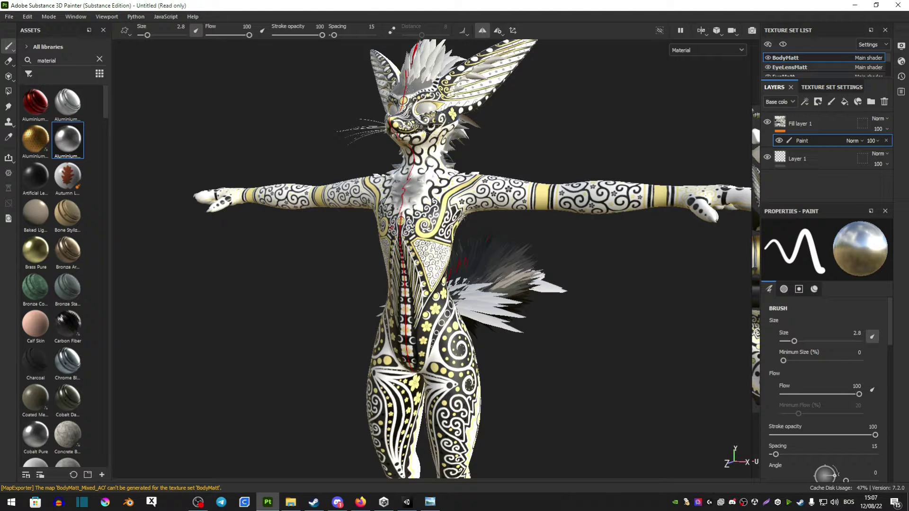
scroll(421, 243, up, 4)
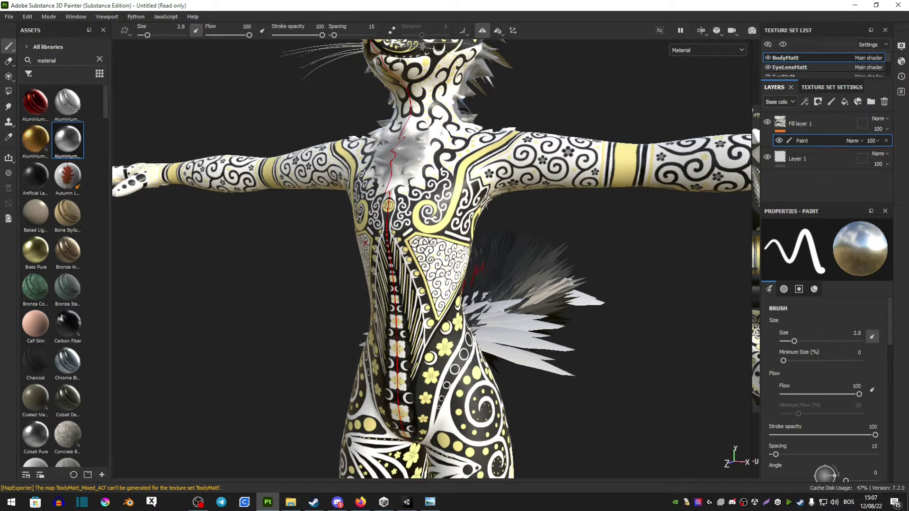
scroll(430, 245, down, 3)
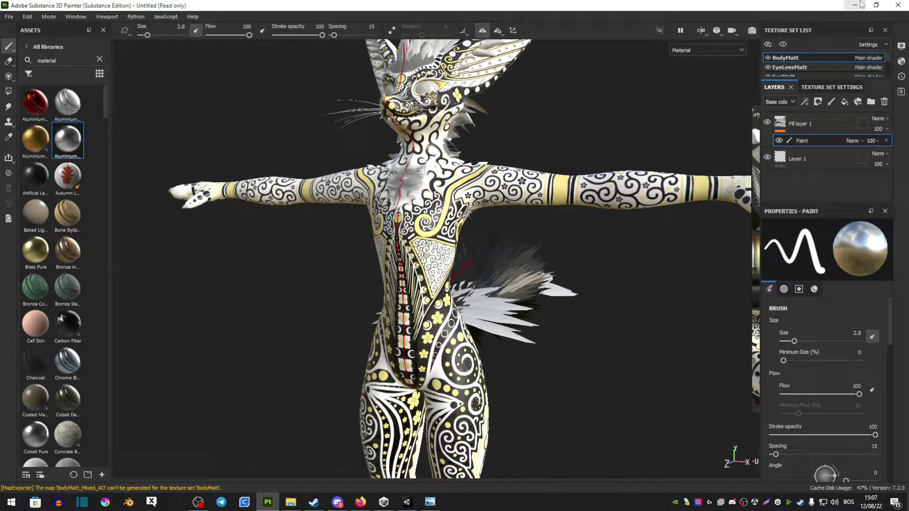
key(alt+Tab)
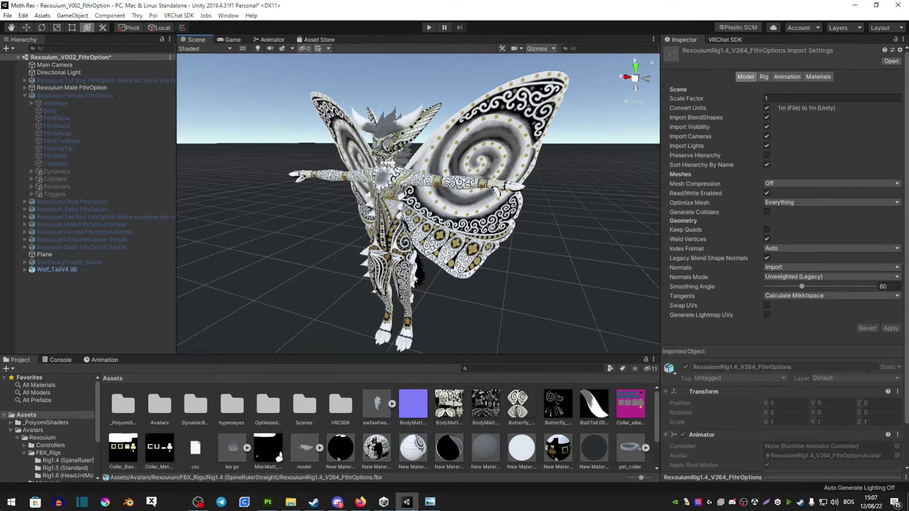
Step: Open New Material 2's Shading > Matcap 0 settings and set the BodyMatt metallic map as its Mask
click(376, 448)
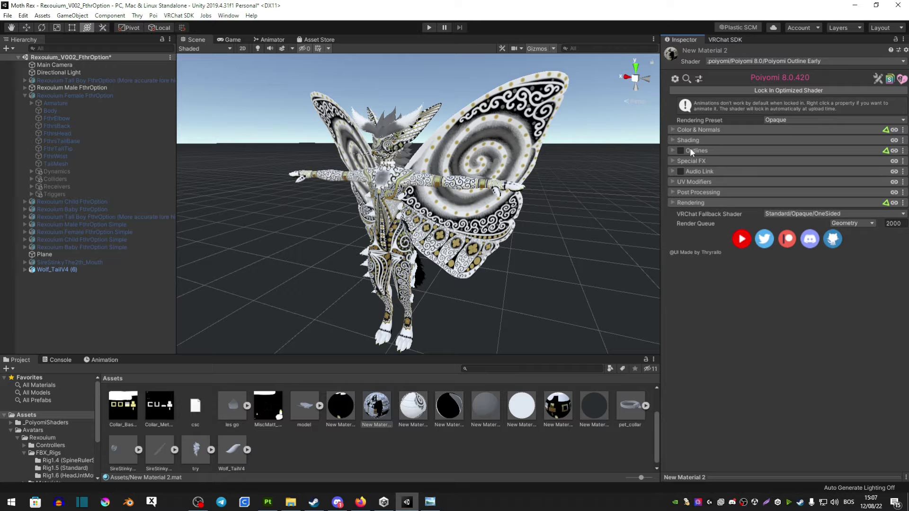
click(672, 141)
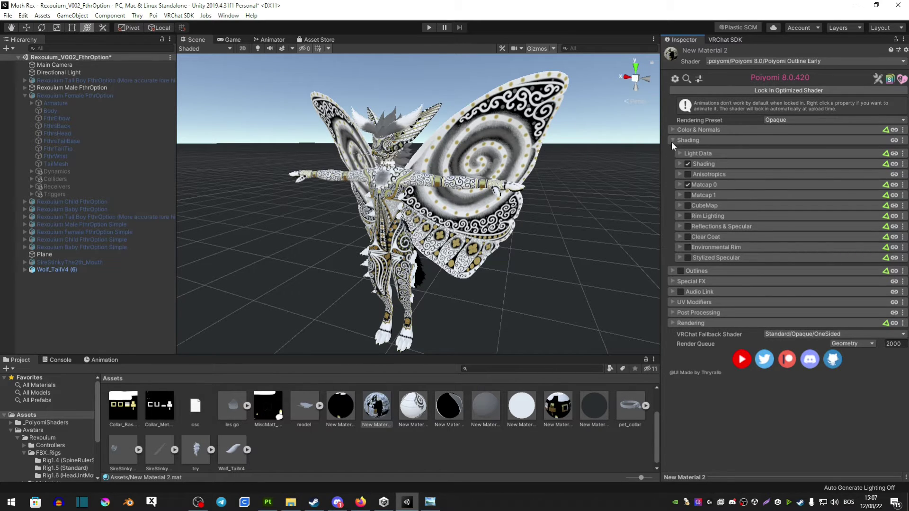
click(679, 185)
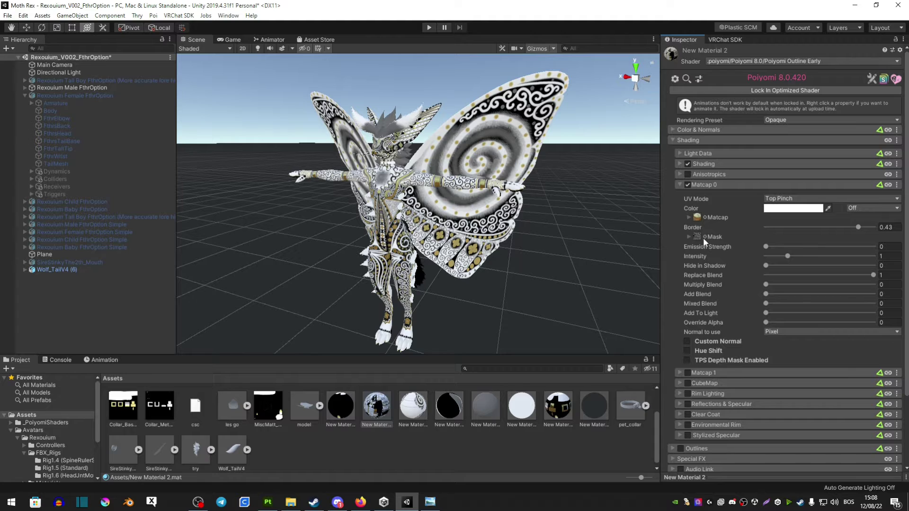
scroll(481, 410, up, 2)
drag(485, 406, 672, 285)
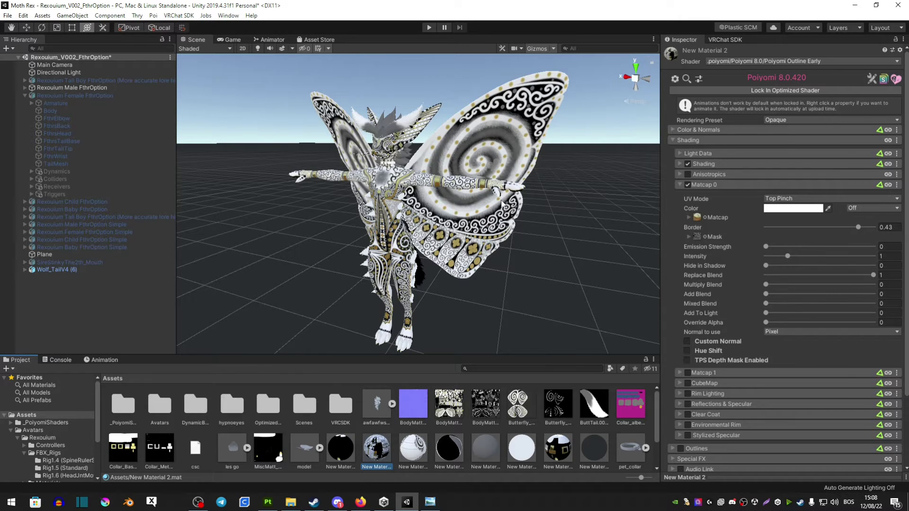
Step: Search the Project assets for 'matcap' and orbit and zoom the Scene view around the moth avatar
click(484, 368)
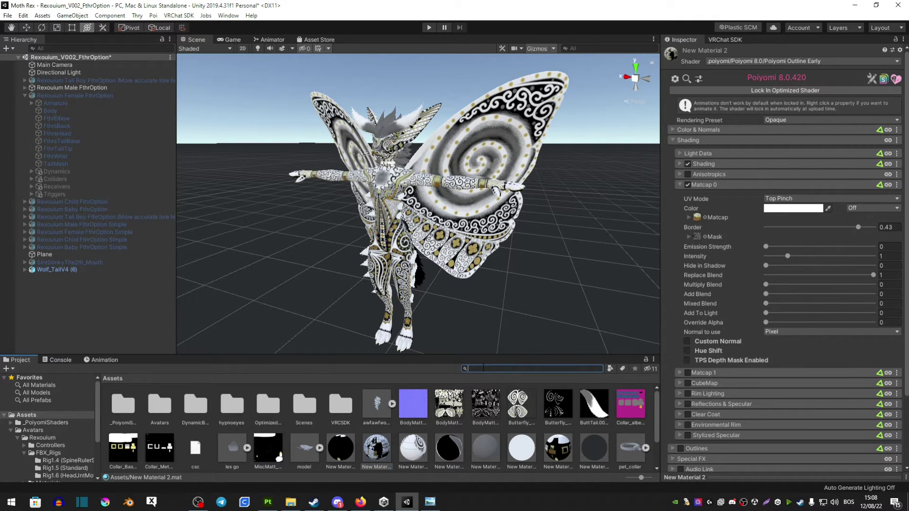
text(matcap)
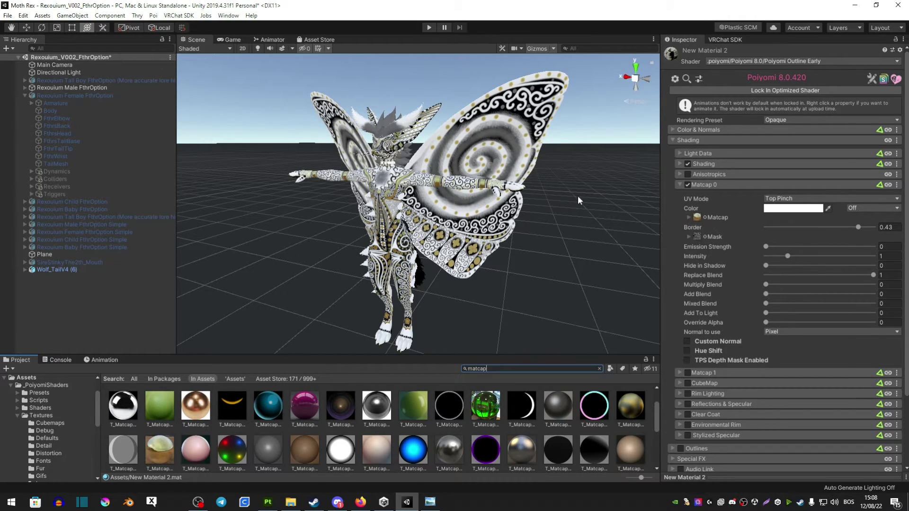
scroll(503, 232, up, 6)
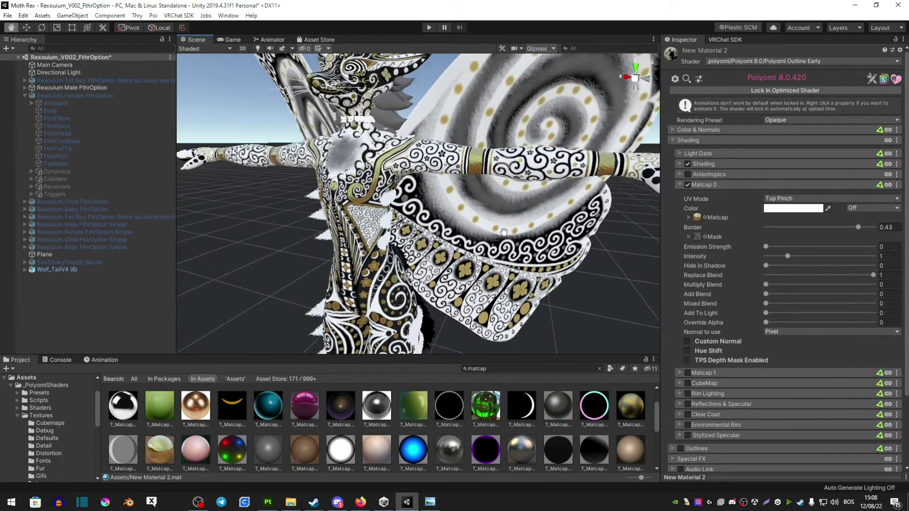
alt+drag(503, 232, 427, 203)
scroll(416, 285, up, 5)
scroll(416, 251, up, 10)
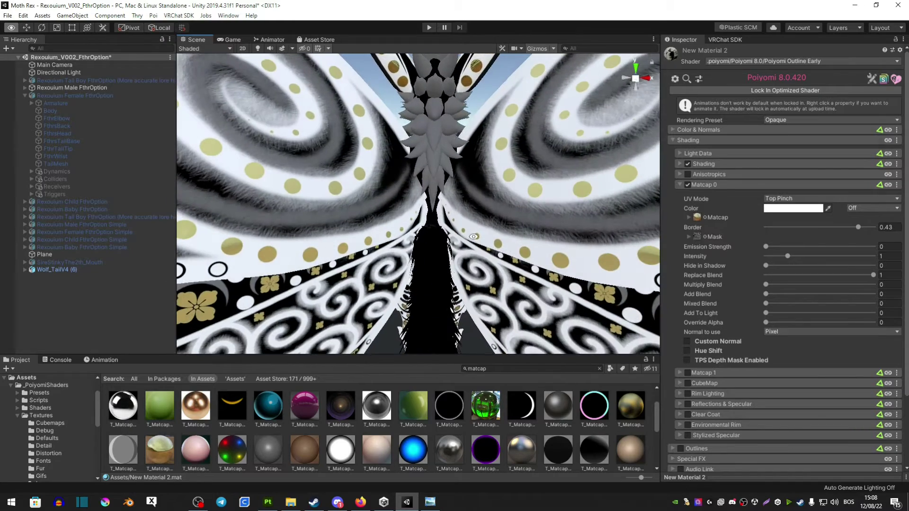
scroll(426, 203, down, 5)
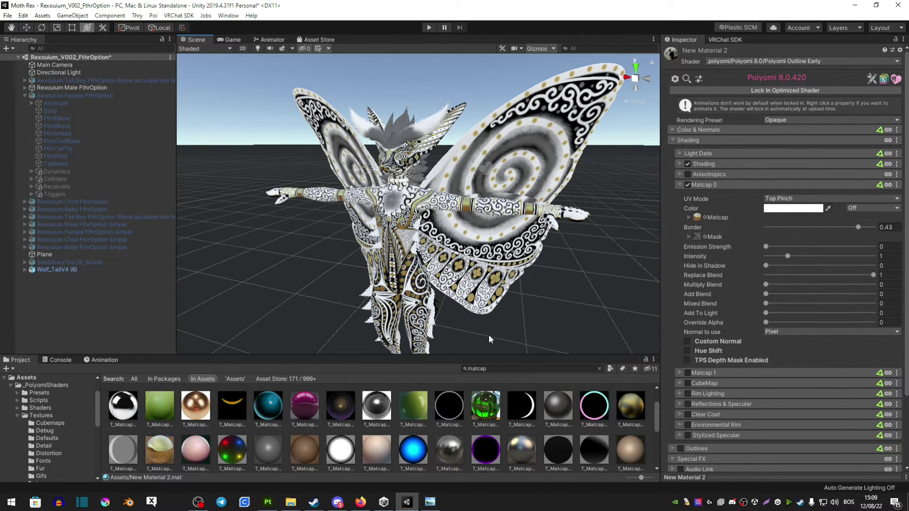
Step: Apply the green matcap to Matcap 0 and inspect the green arm band up close
drag(487, 405, 698, 218)
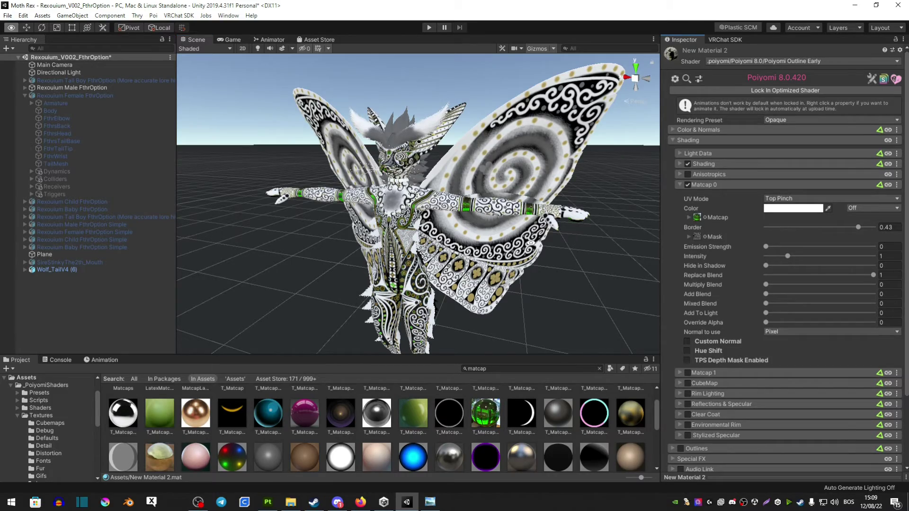
alt+drag(611, 213, 516, 213)
alt+right_drag(516, 213, 737, 215)
alt+drag(511, 213, 478, 218)
alt+right_drag(478, 218, 568, 227)
alt+drag(426, 229, 489, 237)
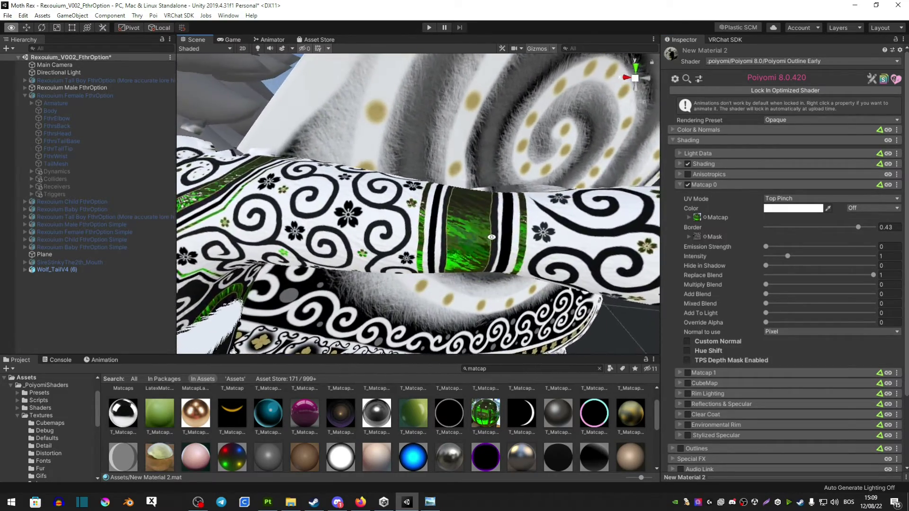
alt+right_drag(489, 237, 570, 247)
Step: Try the gold matcap, then the magenta matcap, on Matcap 0
drag(626, 407, 697, 217)
scroll(490, 254, down, 8)
scroll(491, 253, down, 10)
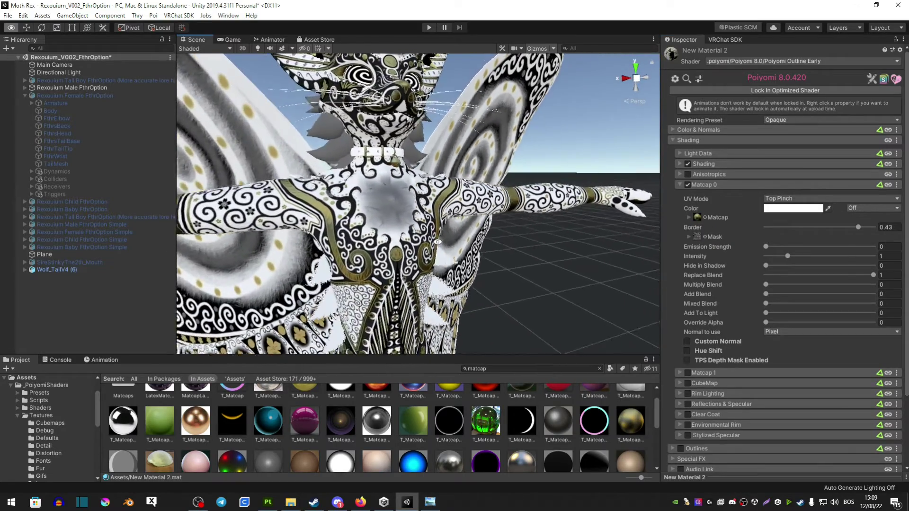
drag(311, 418, 698, 218)
alt+drag(535, 255, 497, 237)
alt+scroll(416, 256, down, 5)
Step: Apply the shell matcap to Matcap 0 and view the moth avatar from the front
drag(168, 465, 693, 218)
alt+scroll(508, 250, down, 4)
alt+drag(507, 250, 486, 272)
alt+right_drag(474, 272, 462, 254)
alt+drag(462, 255, 512, 260)
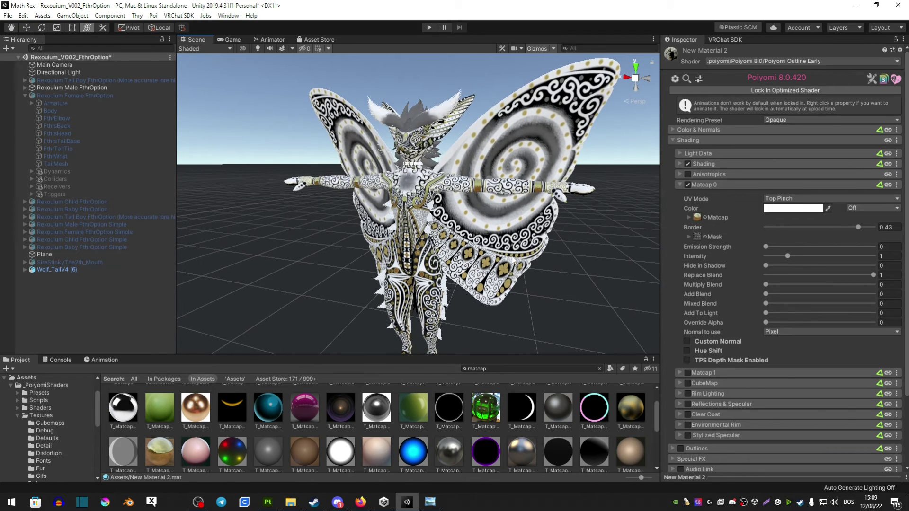